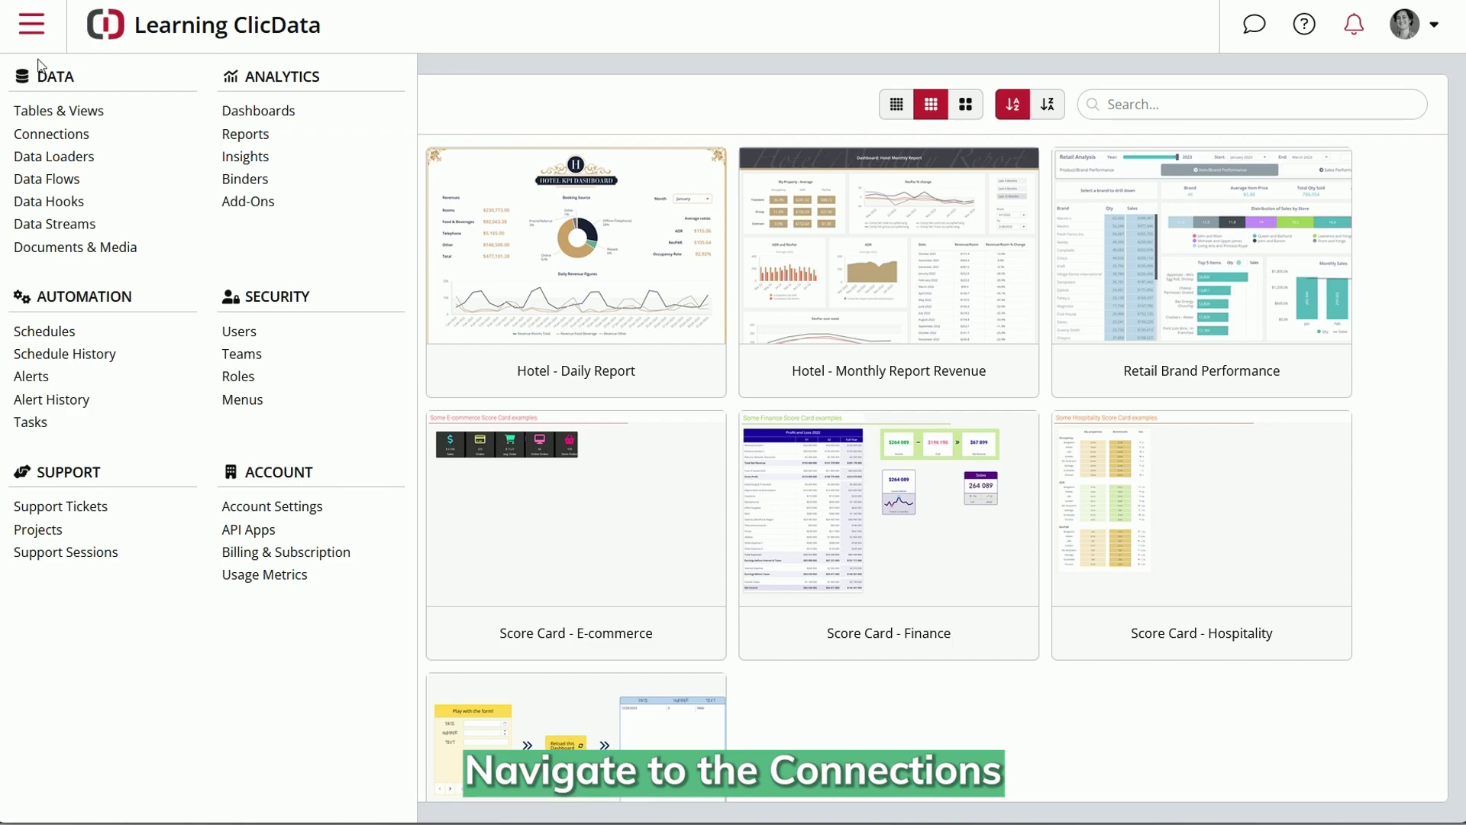
- From Connections, add a new connection using the Web Service connector found by searching 'webs'
left_click(65, 136)
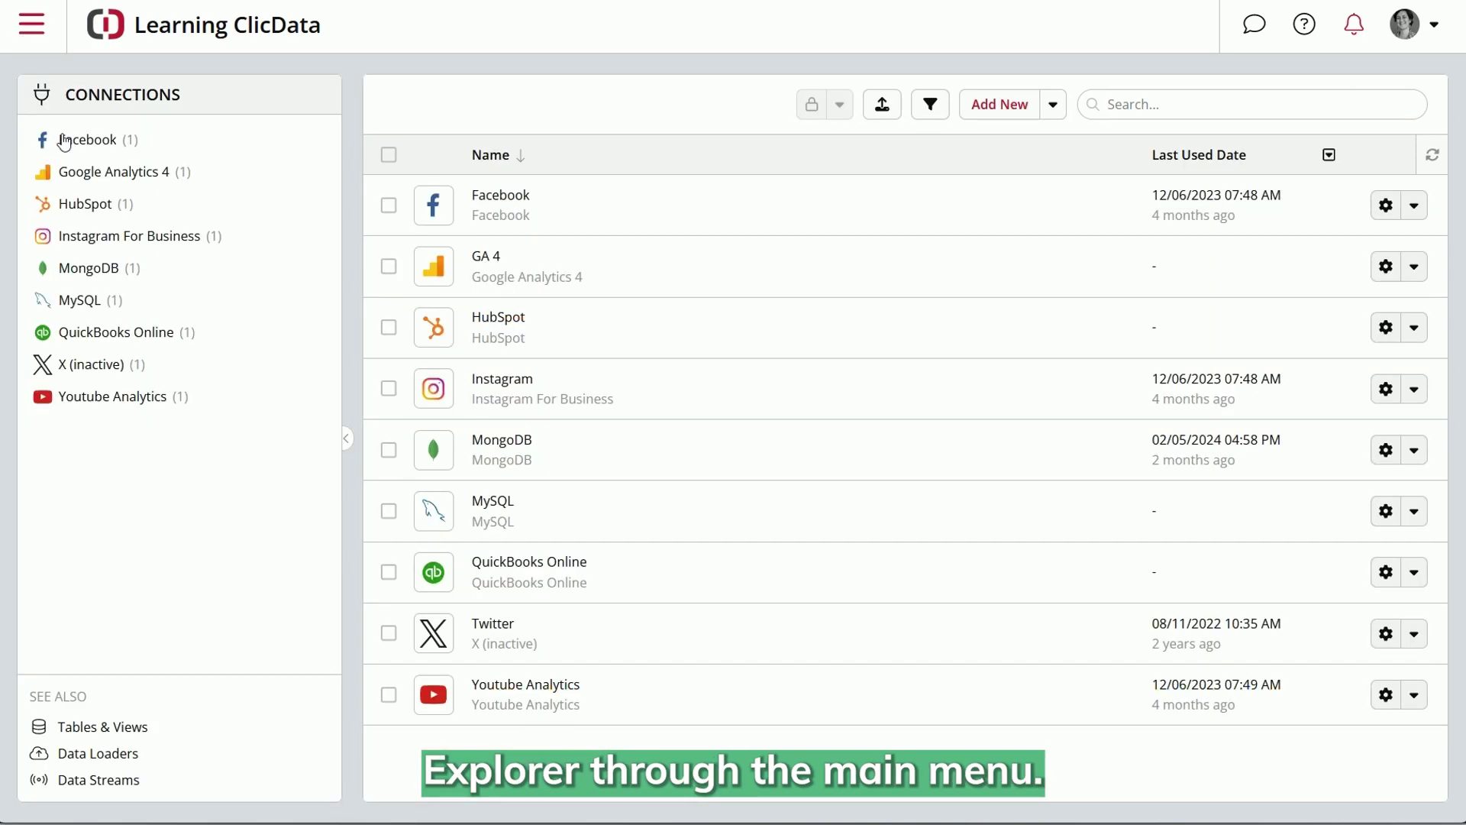
left_click(988, 115)
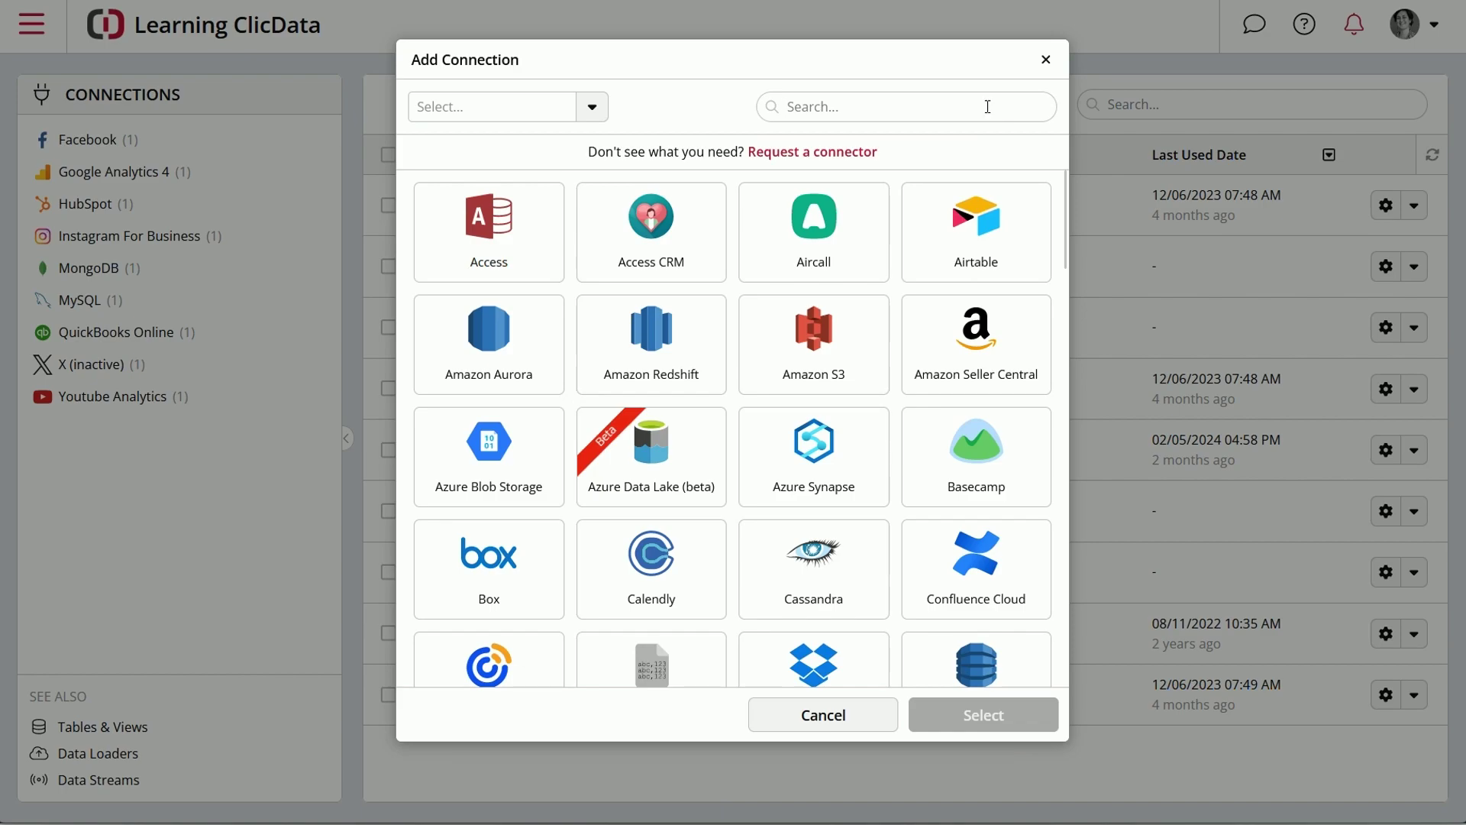
type("webs")
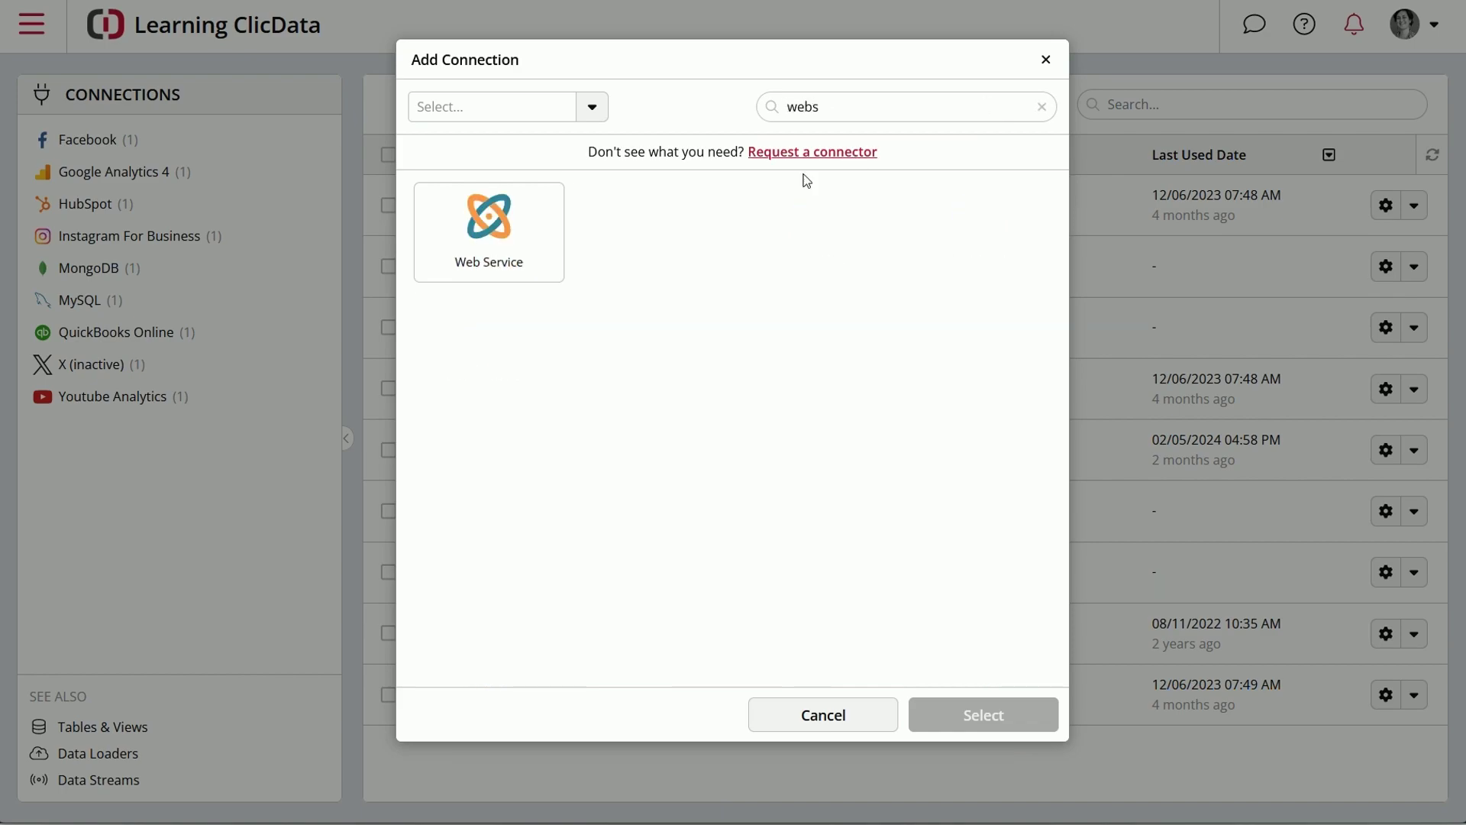
left_click(531, 235)
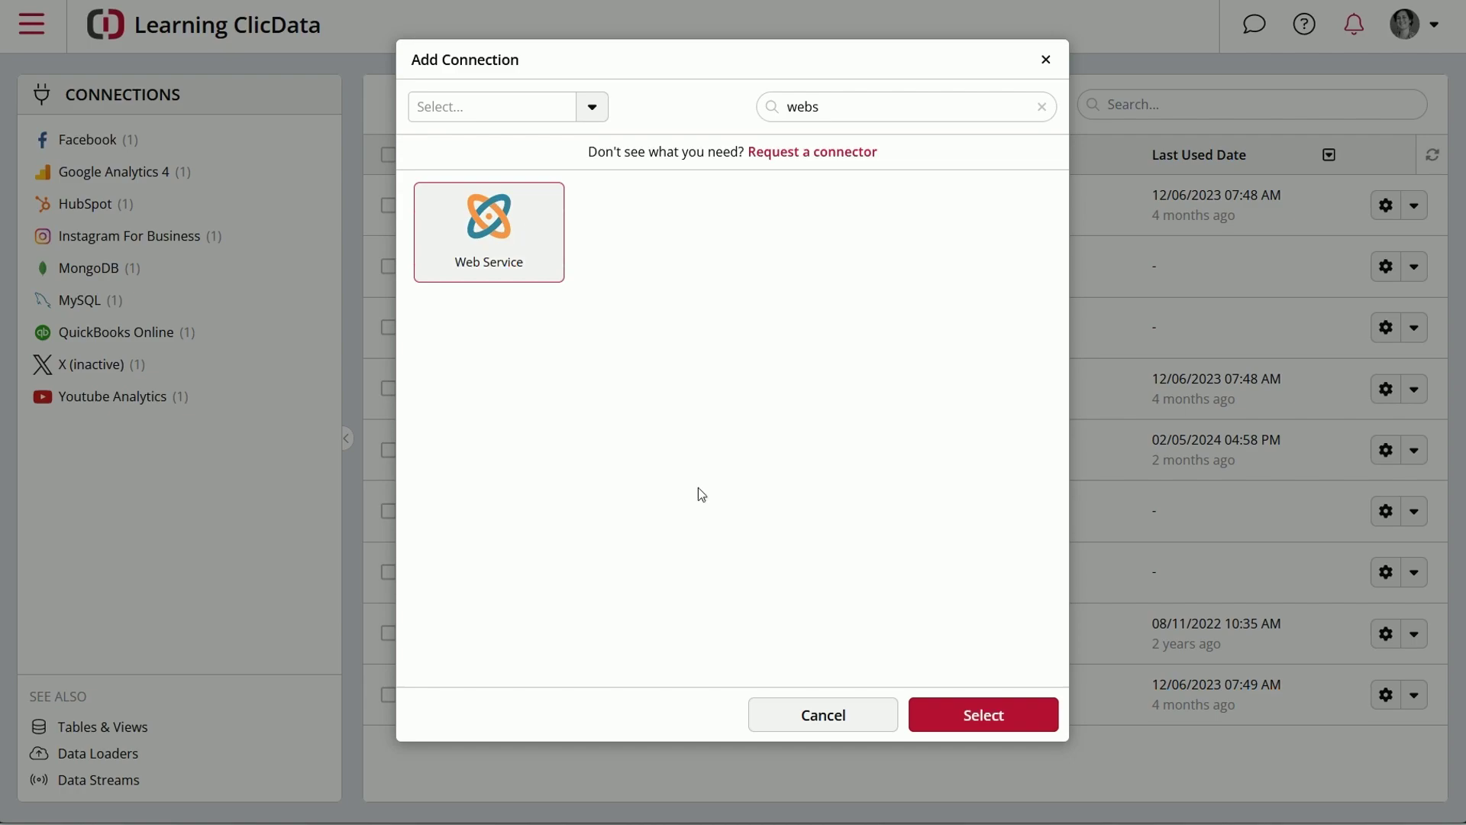
left_click(951, 714)
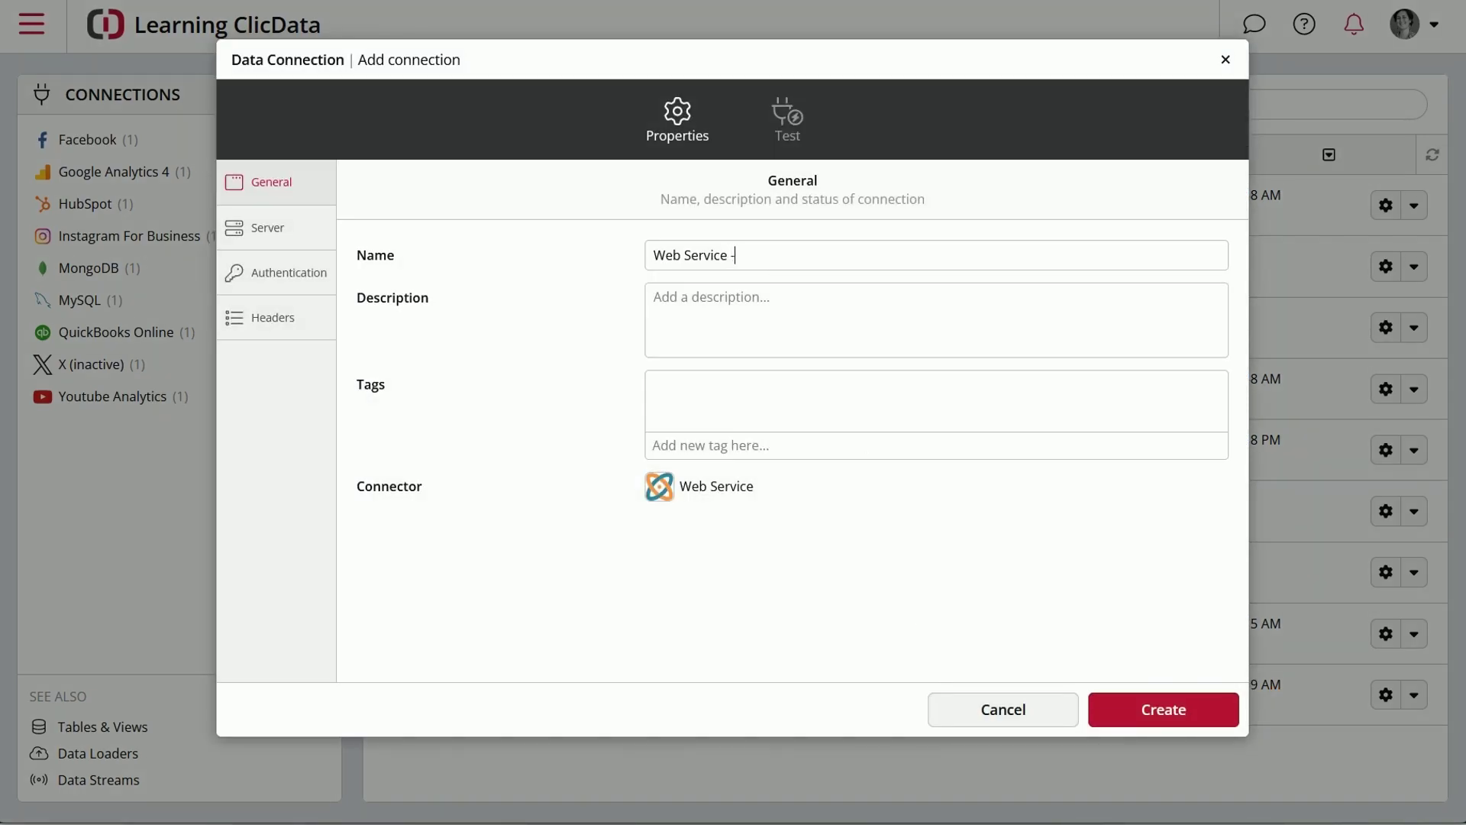
- Name the connection 'Web Service - ClicData API' and set the server host to api.clicdata.com
type("ClicData API")
left_click(323, 241)
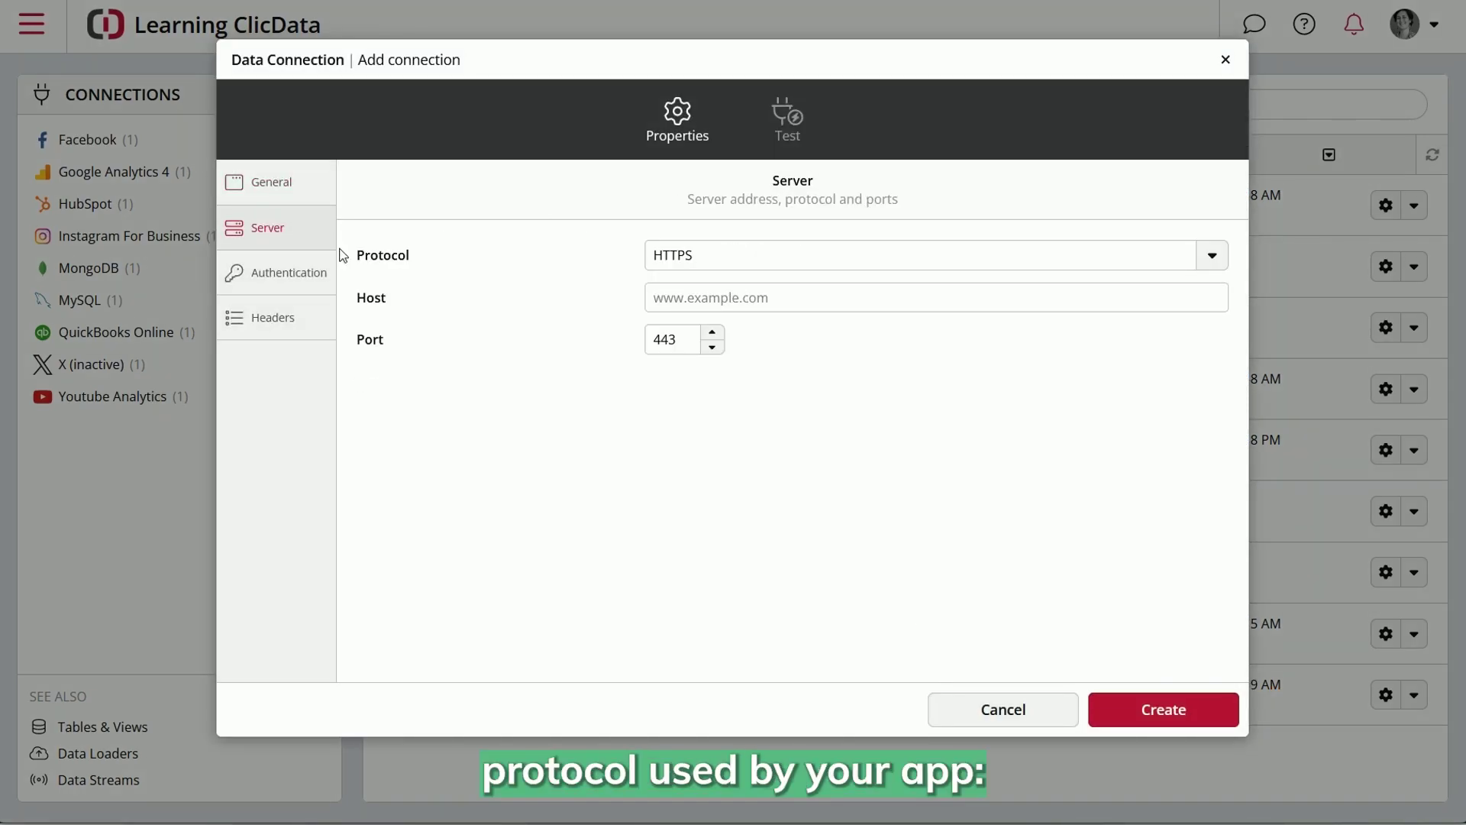
left_click(680, 297)
type("api")
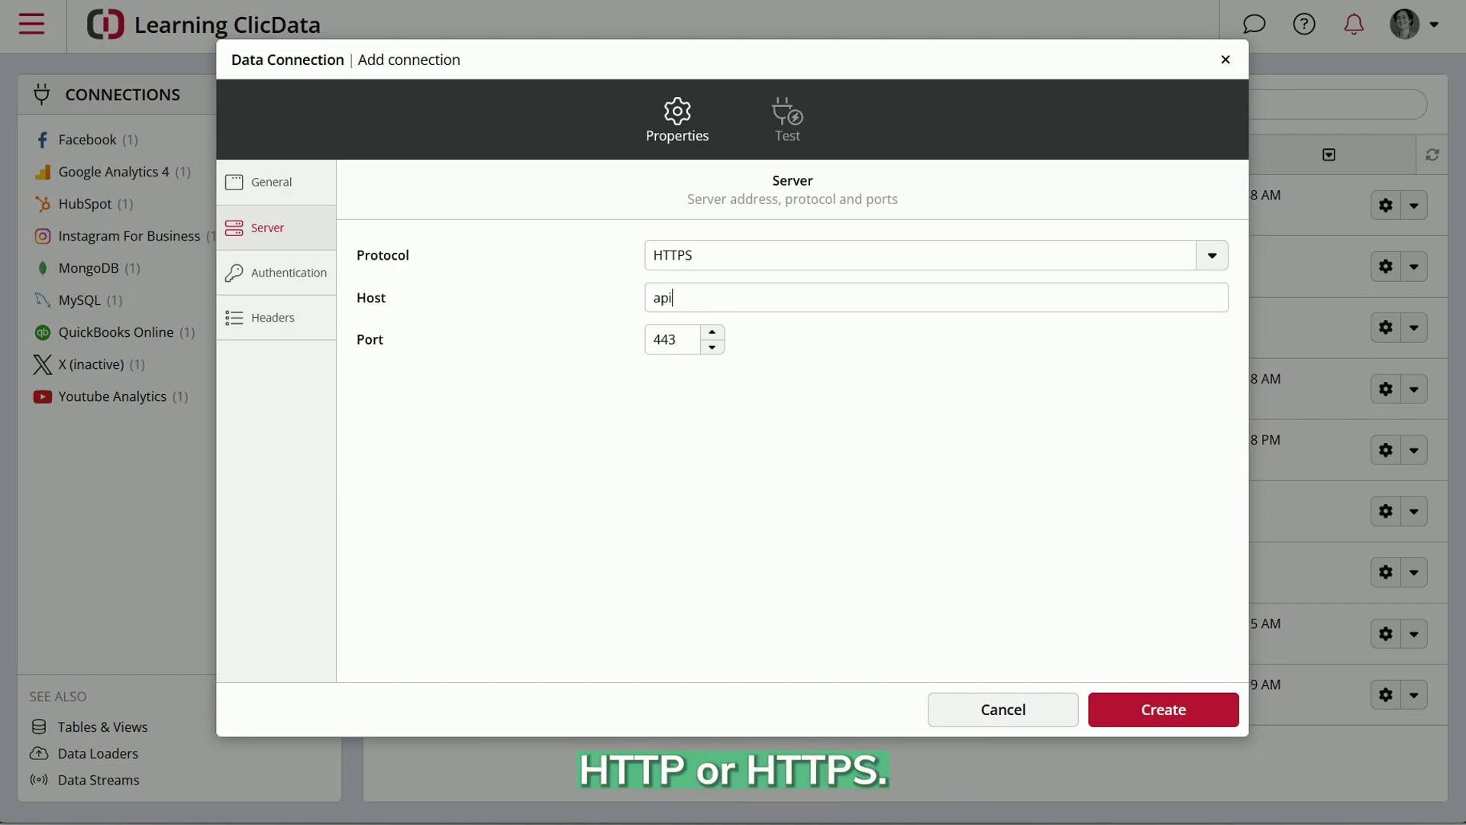
type(".clicdata.com")
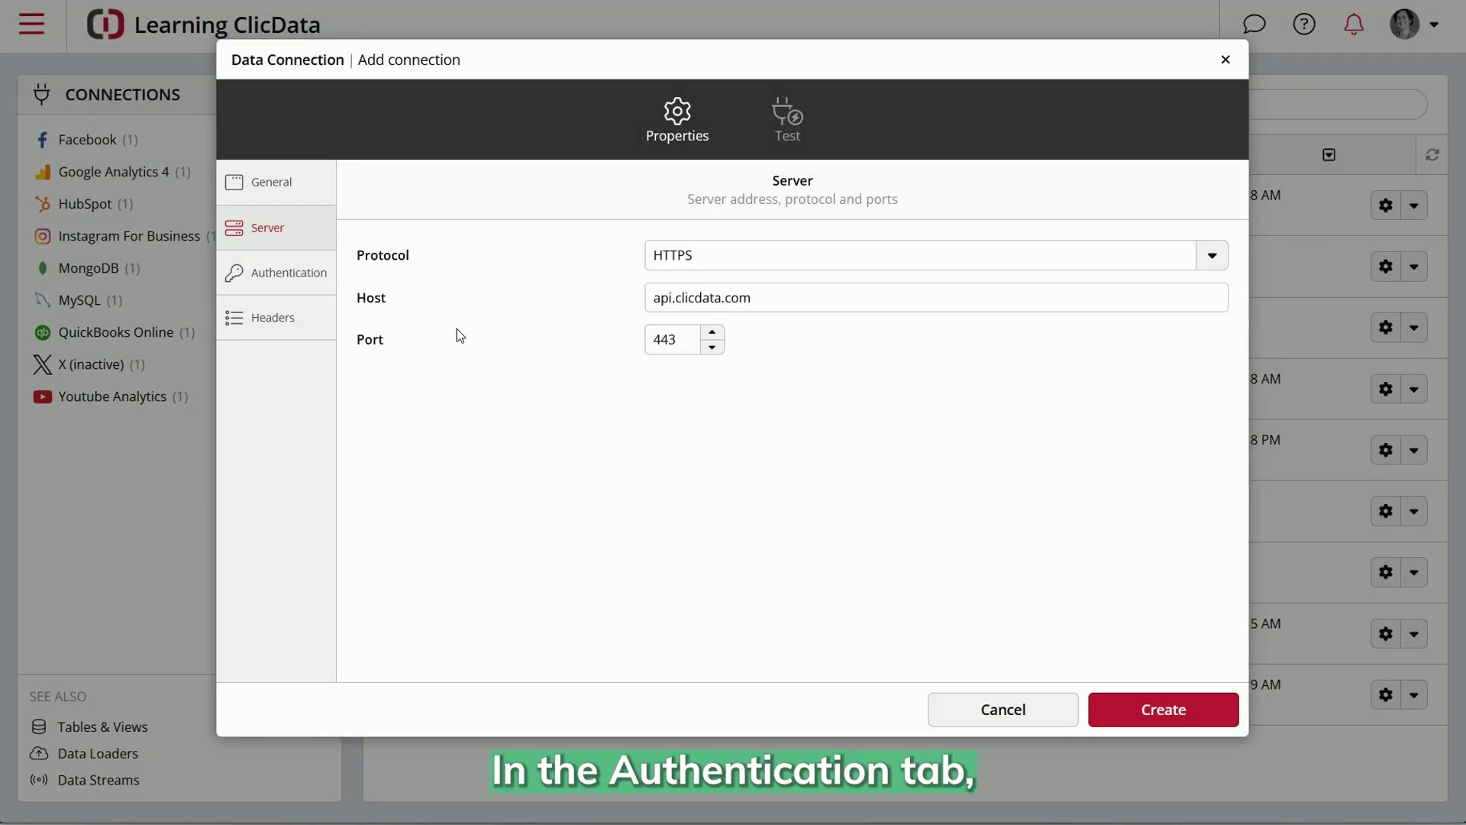
- Switch the connection's authentication method to OAuth 2.0 with dashboard_read,user_read scope
left_click(324, 284)
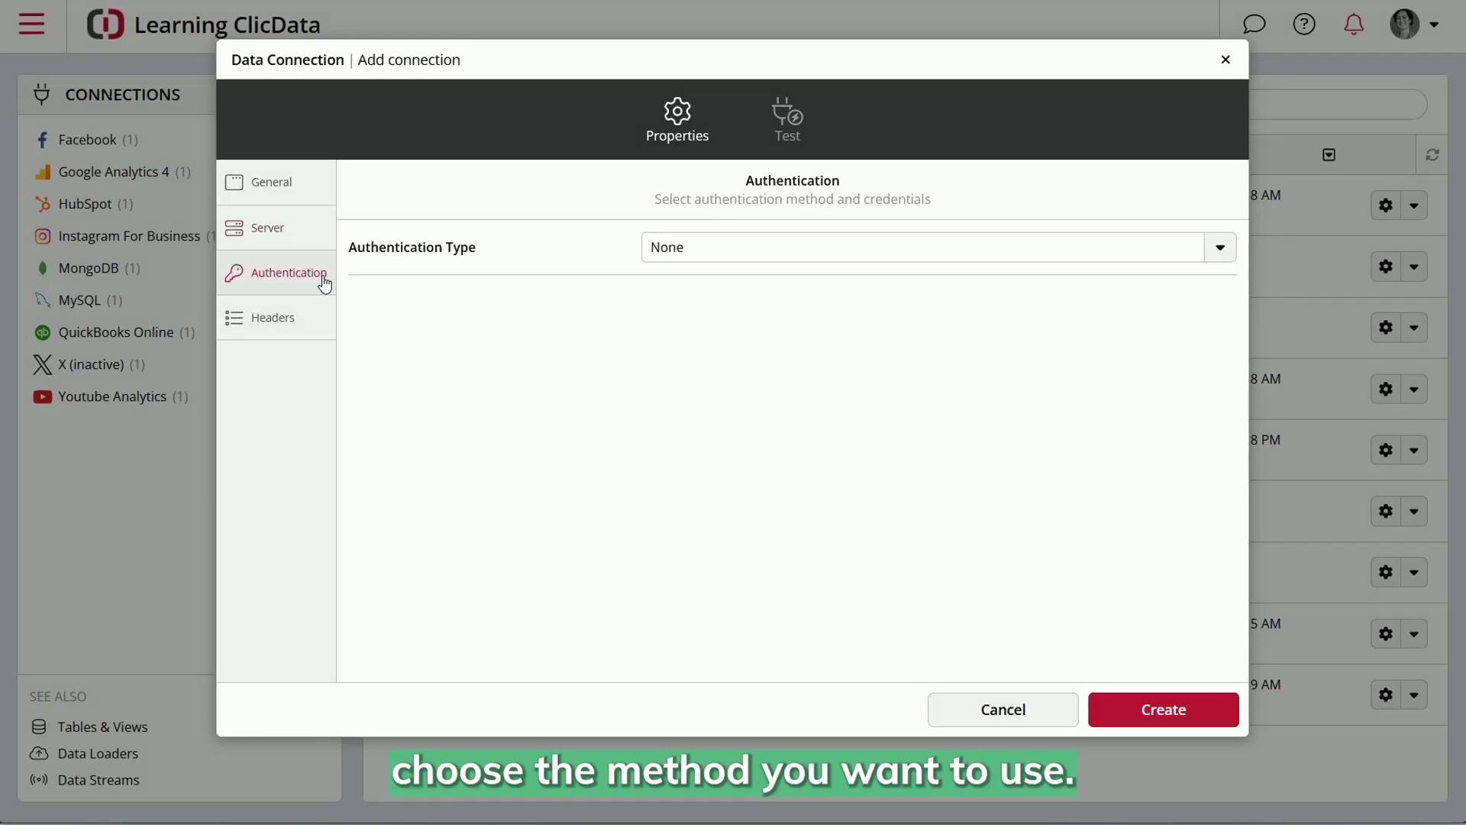
left_click(1221, 252)
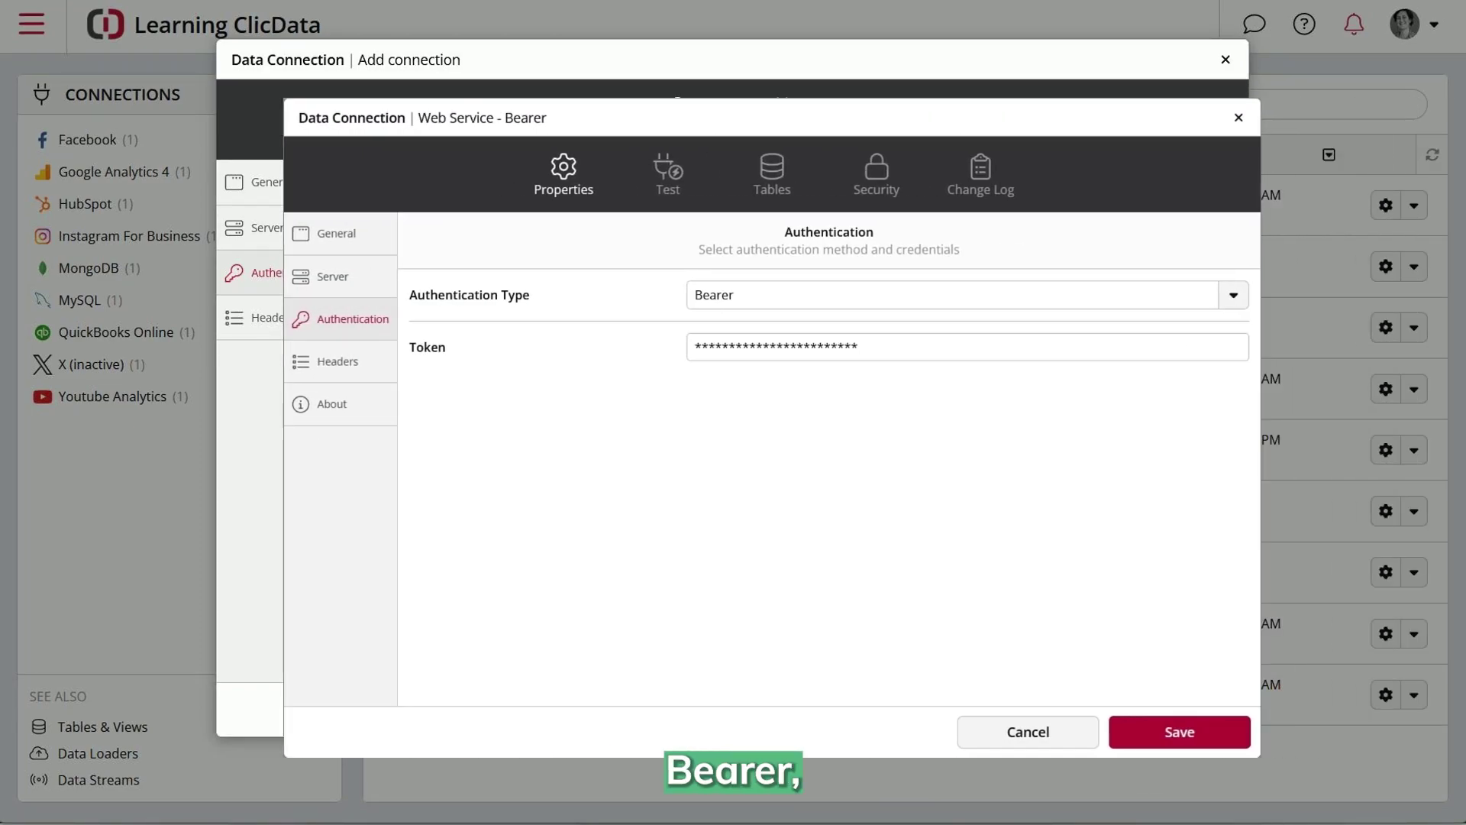
left_click(1100, 396)
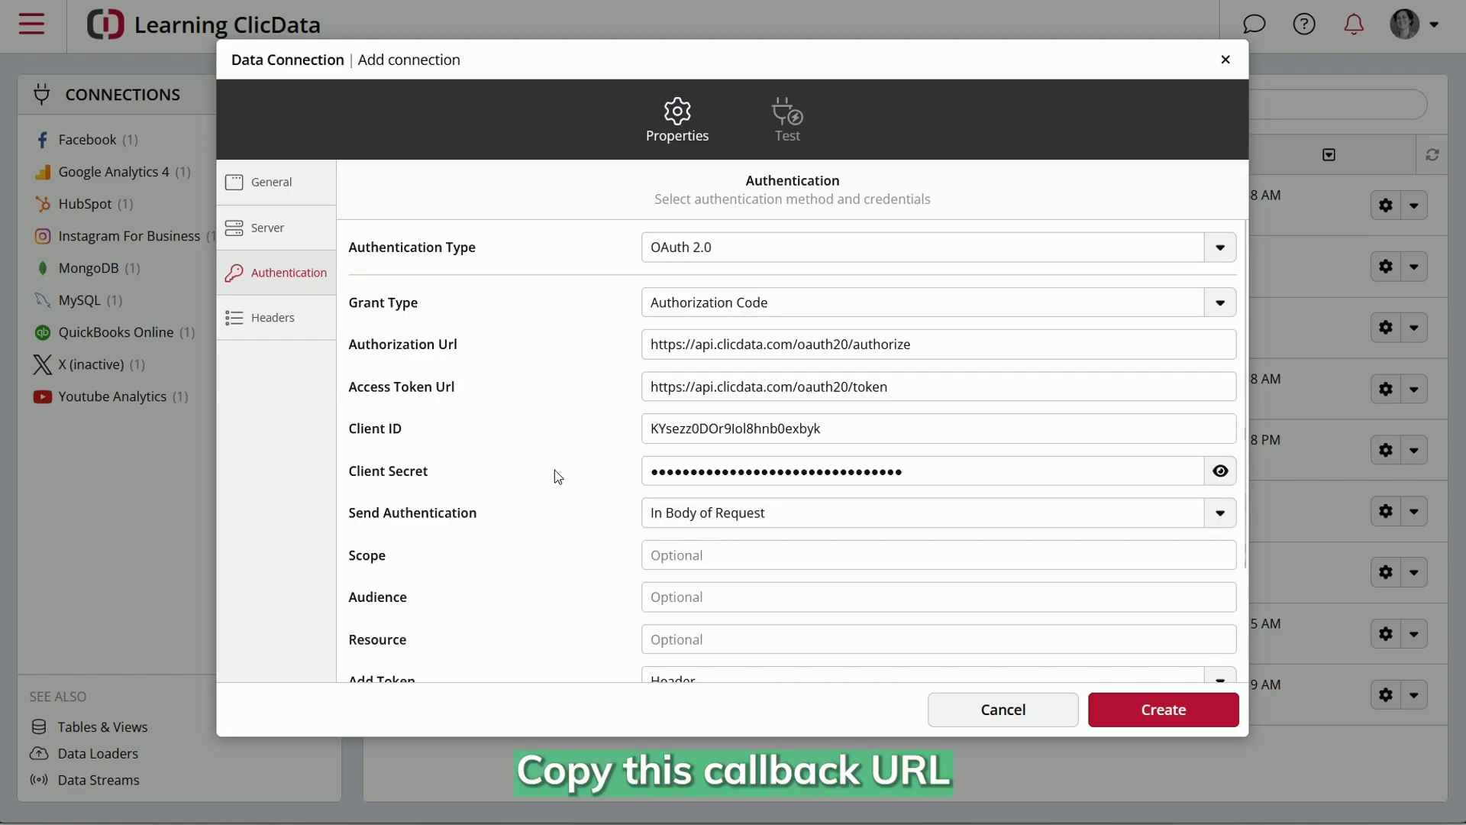
scroll(555, 469, "down", 3)
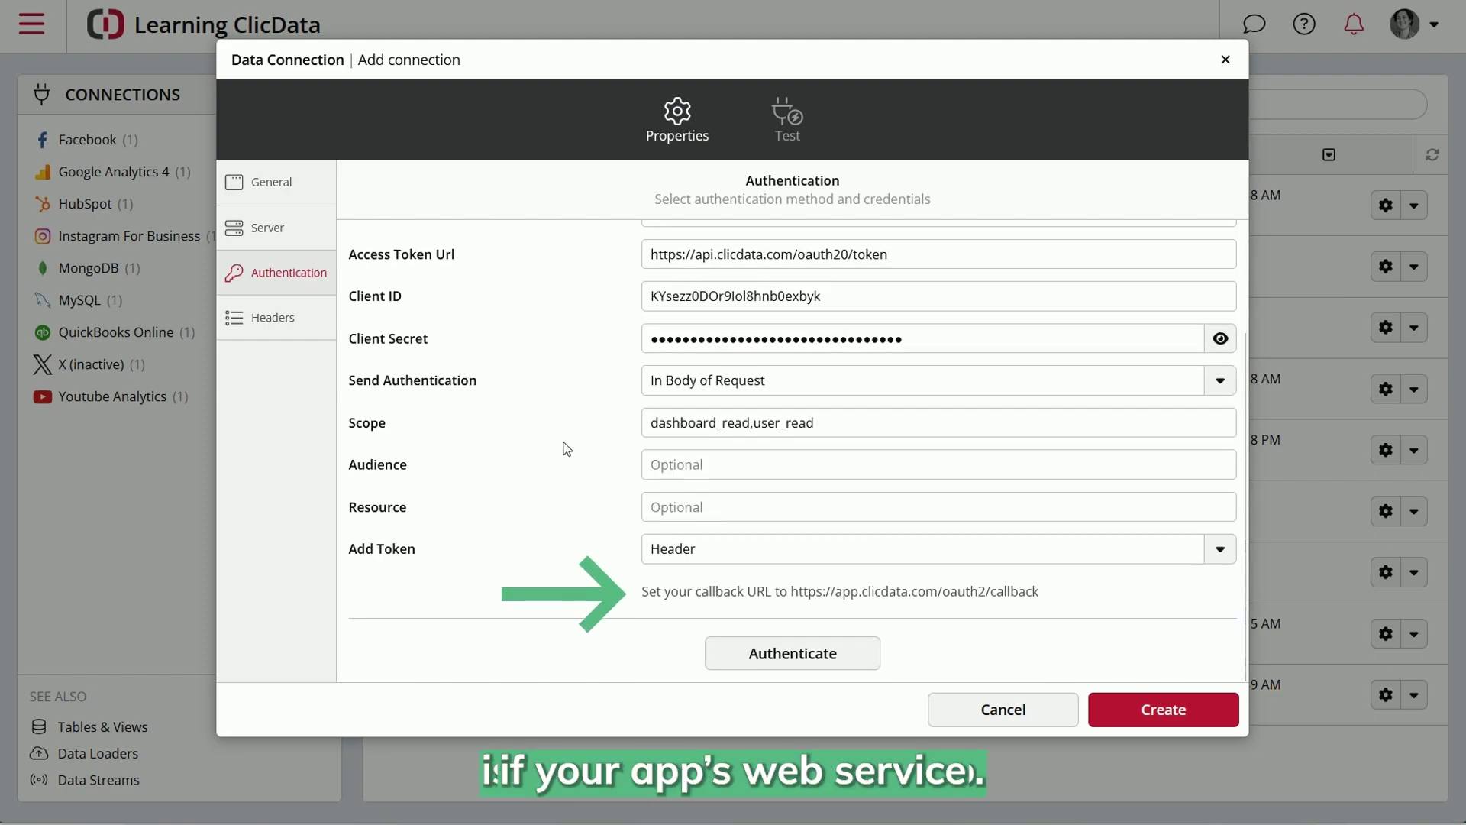
left_click(285, 321)
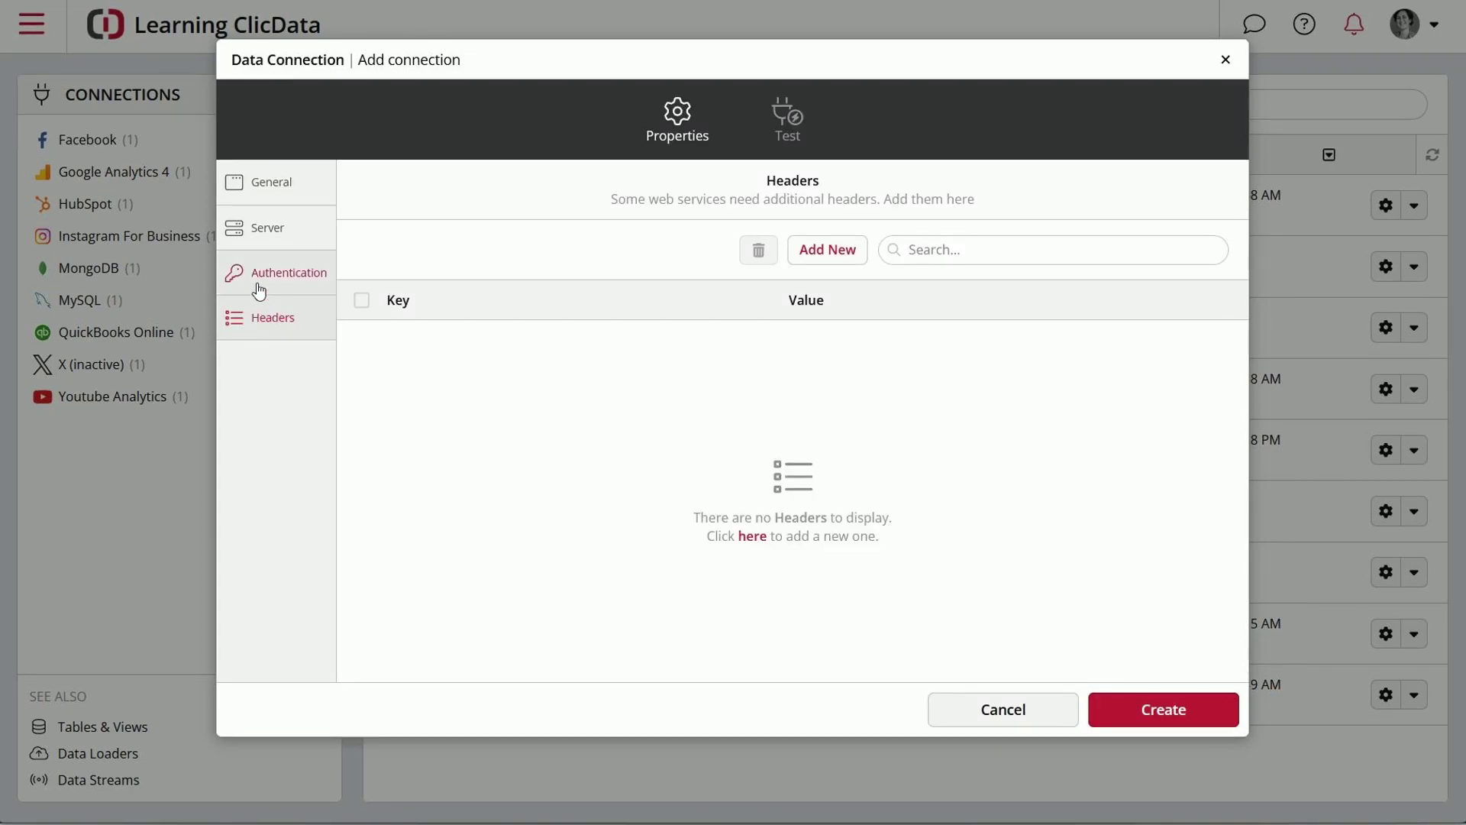
left_click(258, 288)
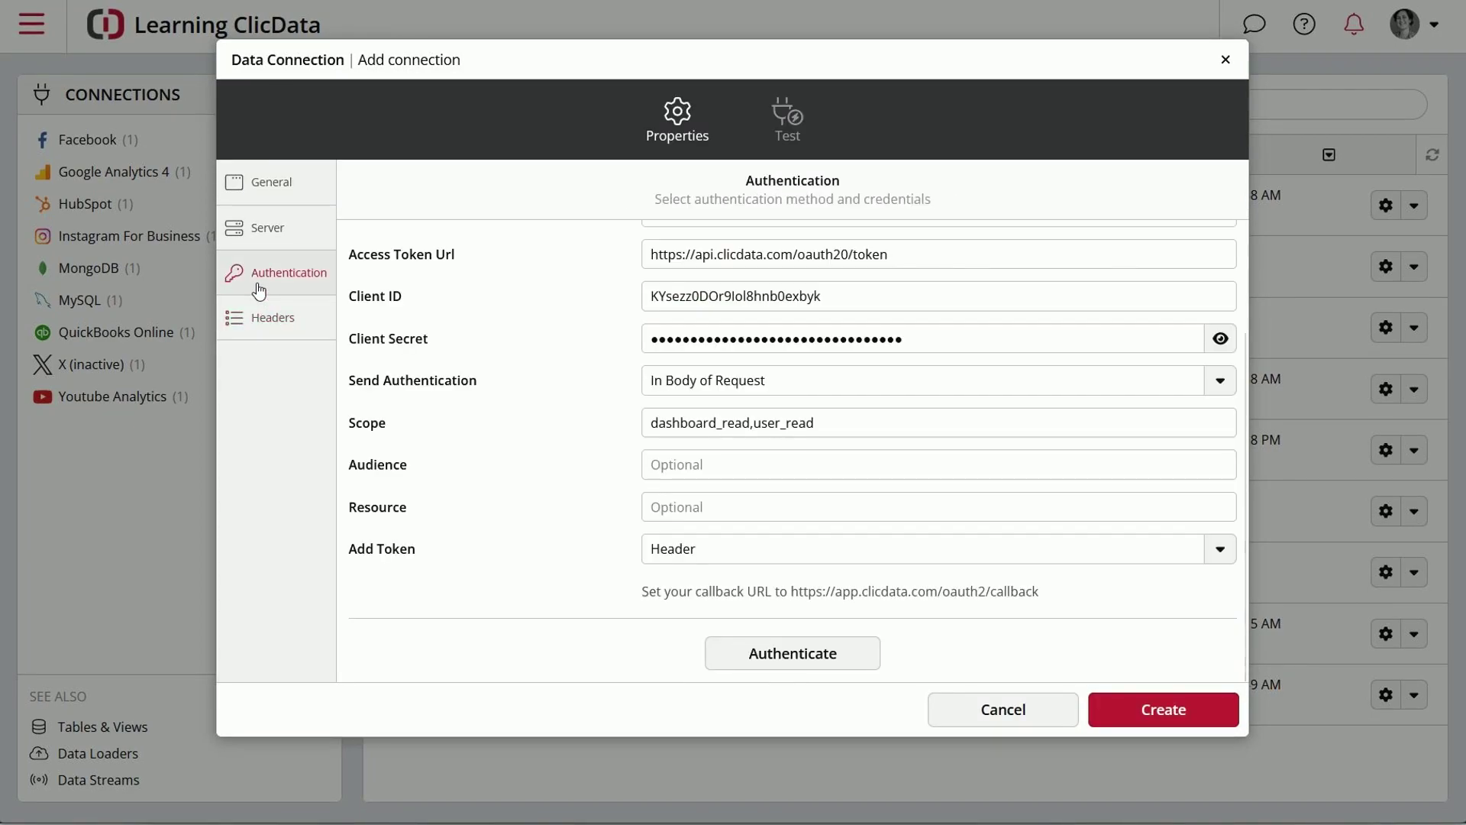
- Authenticate the connection and allow it access to the ClicData account
left_click(818, 655)
left_click(851, 419)
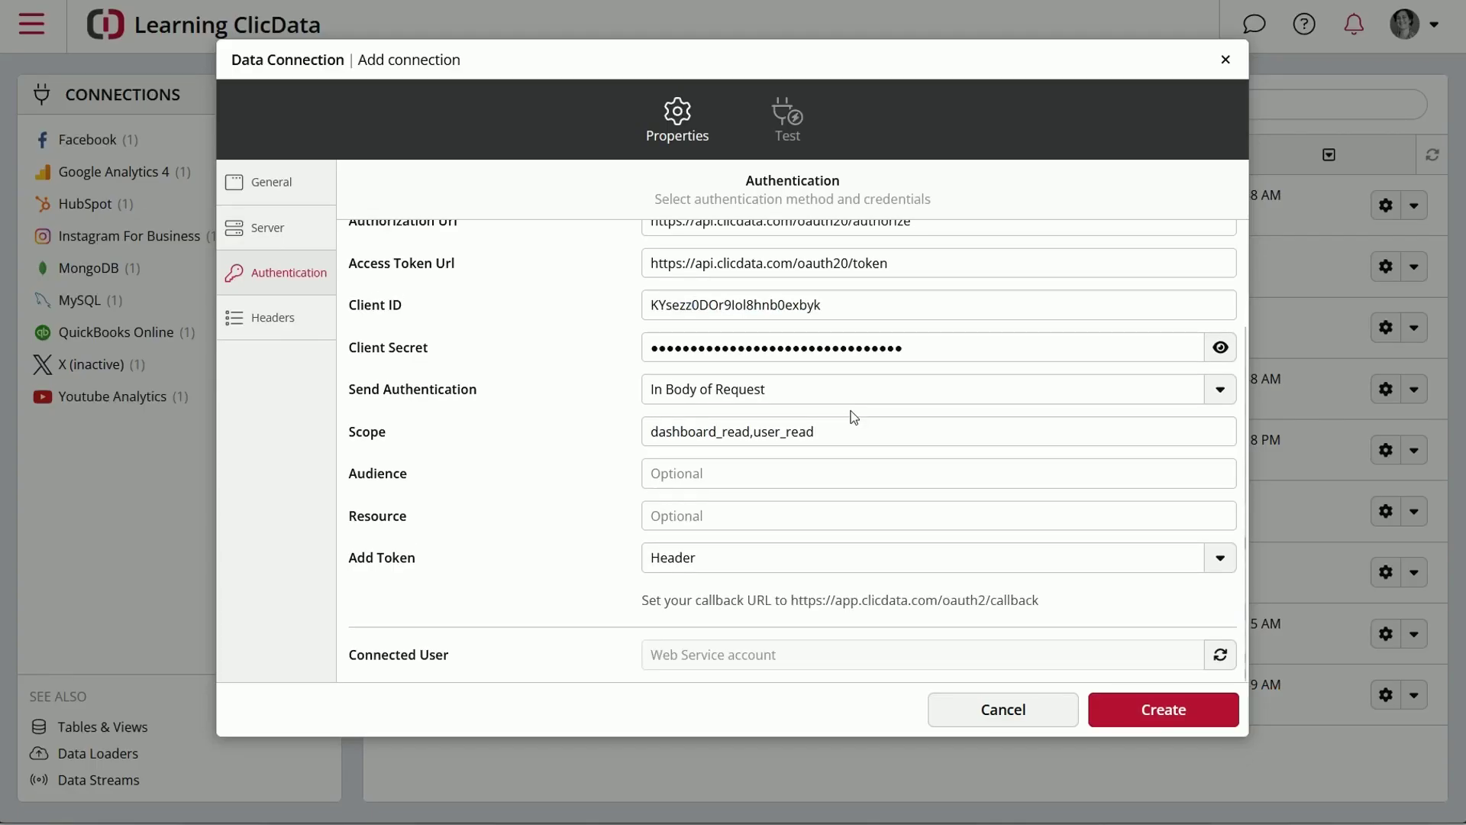
scroll(552, 434, "up", 3)
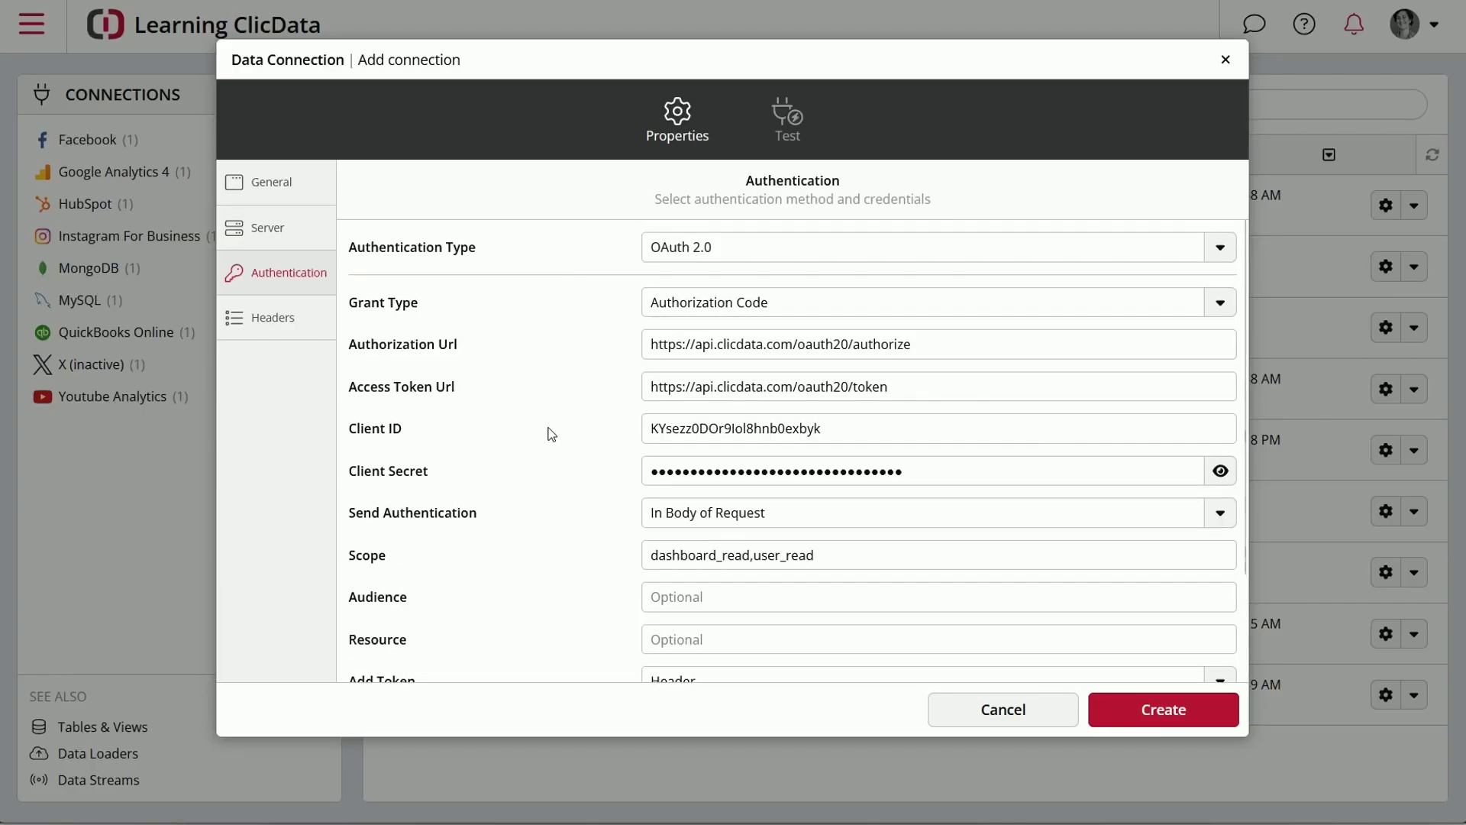
- Run the connection test, see 'Connection is valid', and create the Web Service - ClicData API connection
left_click(765, 144)
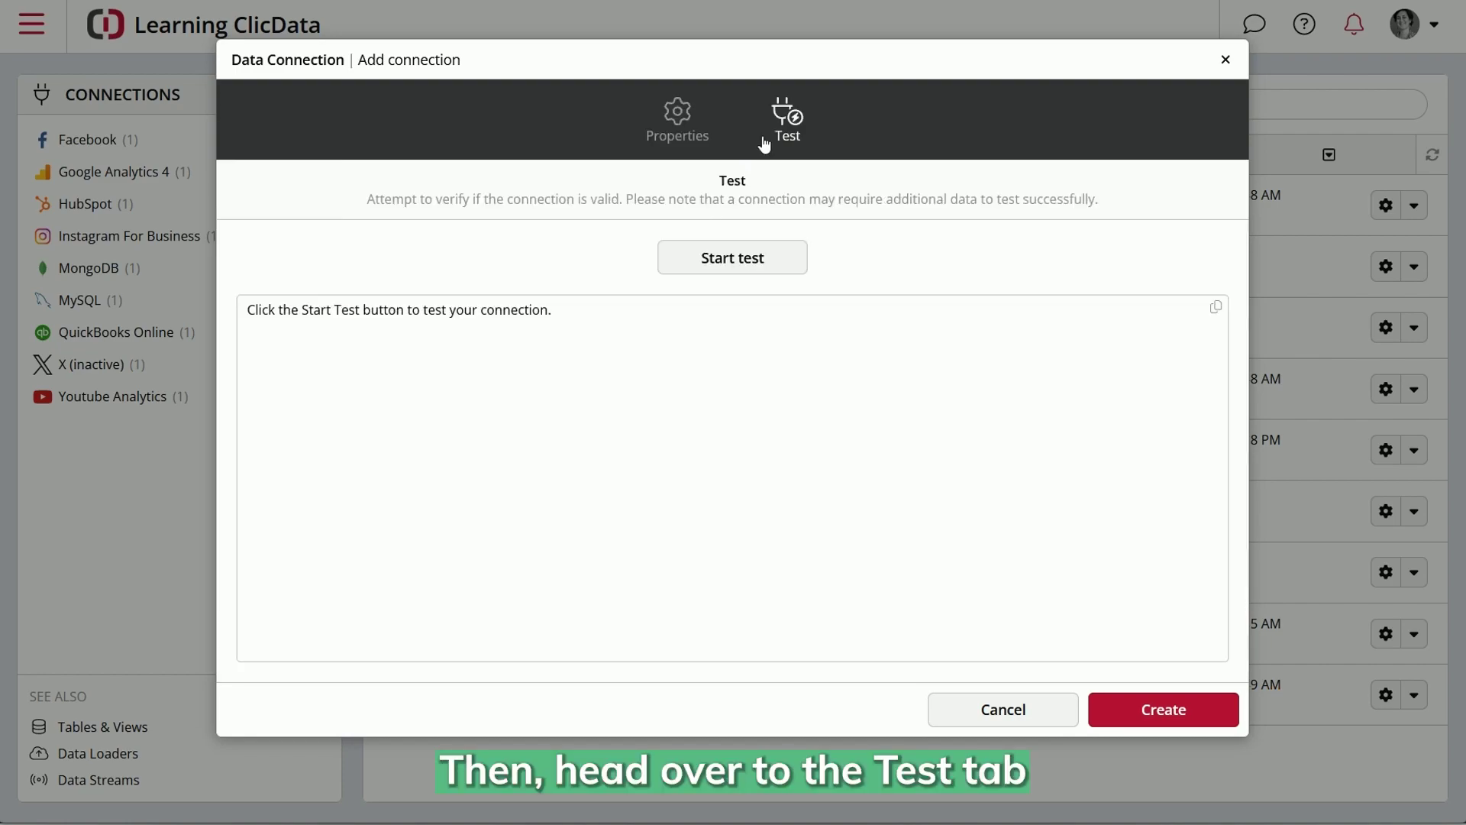
left_click(742, 259)
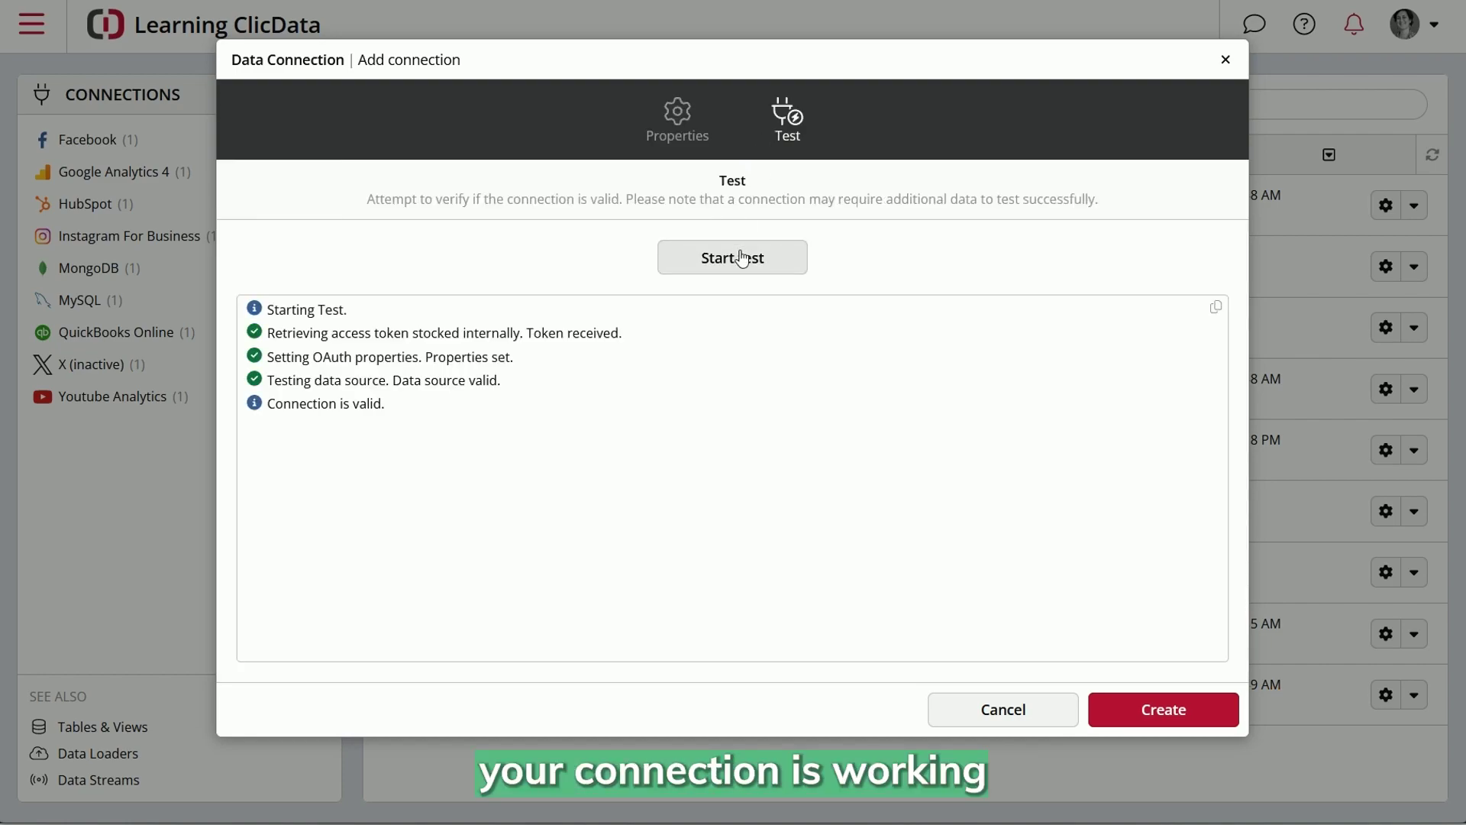
left_click(1166, 715)
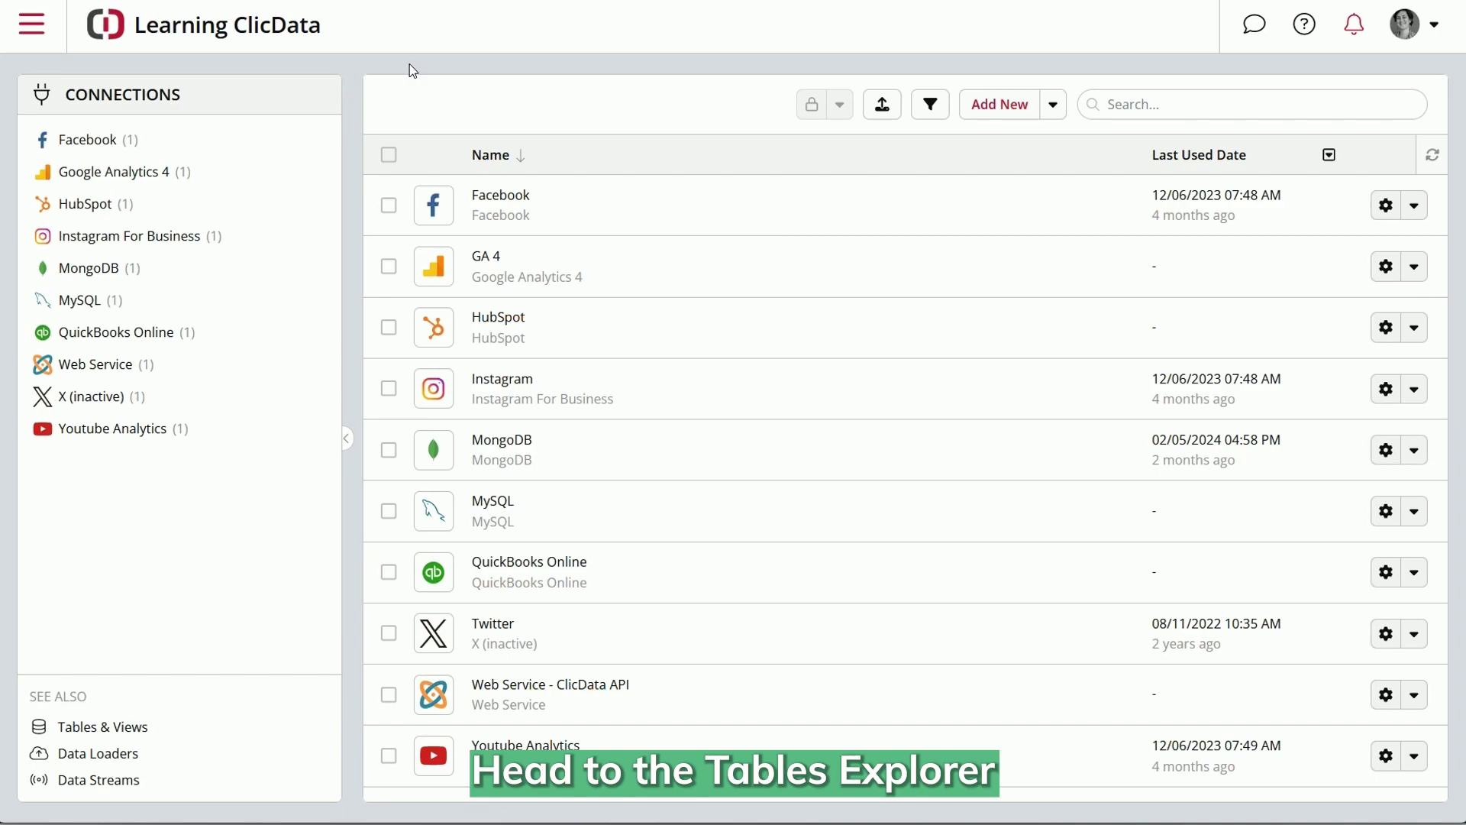
- In Tables & Views, start adding data from the Web Service - ClicData API connection
left_click(31, 31)
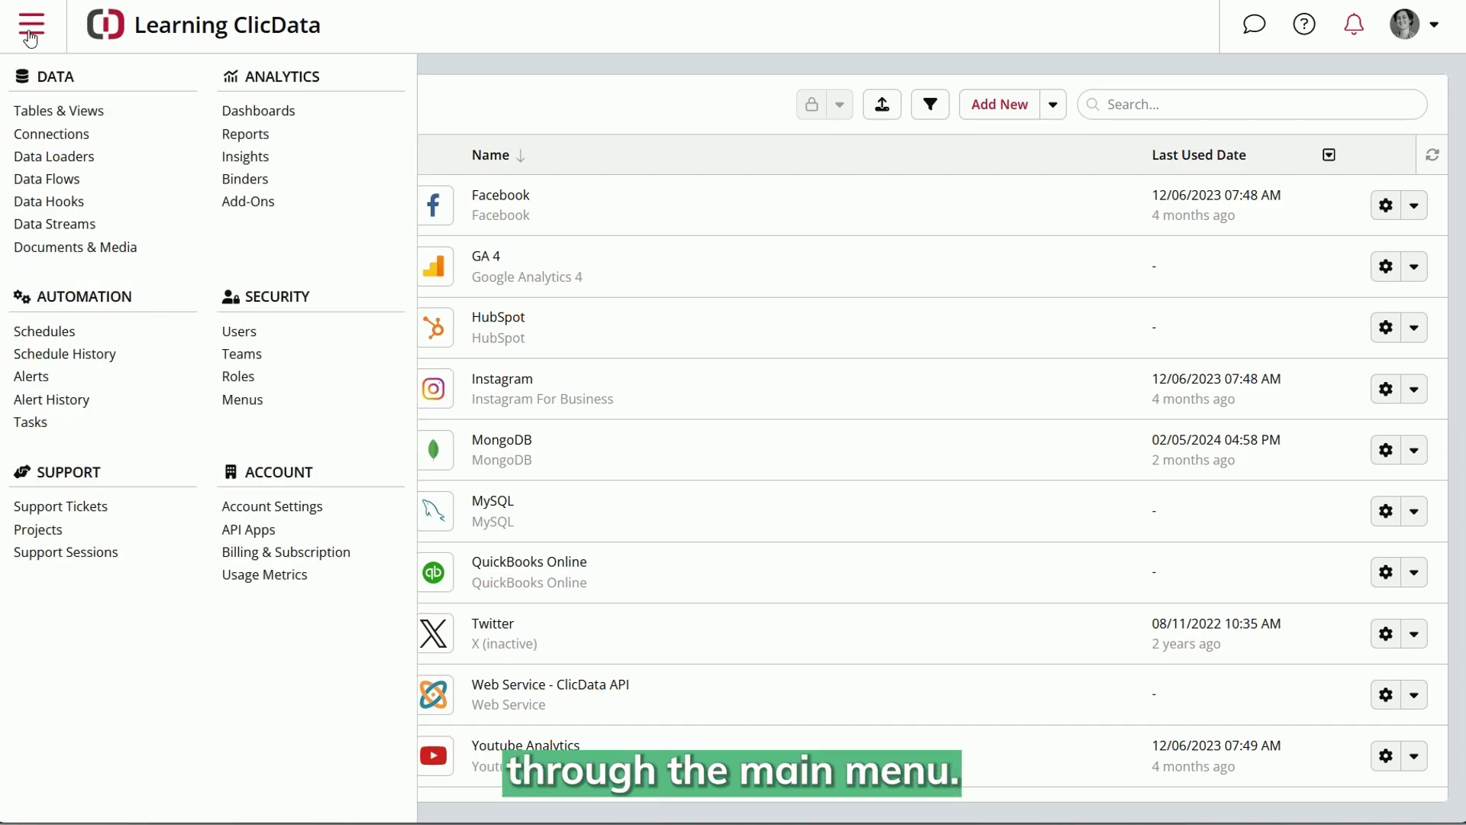
left_click(53, 112)
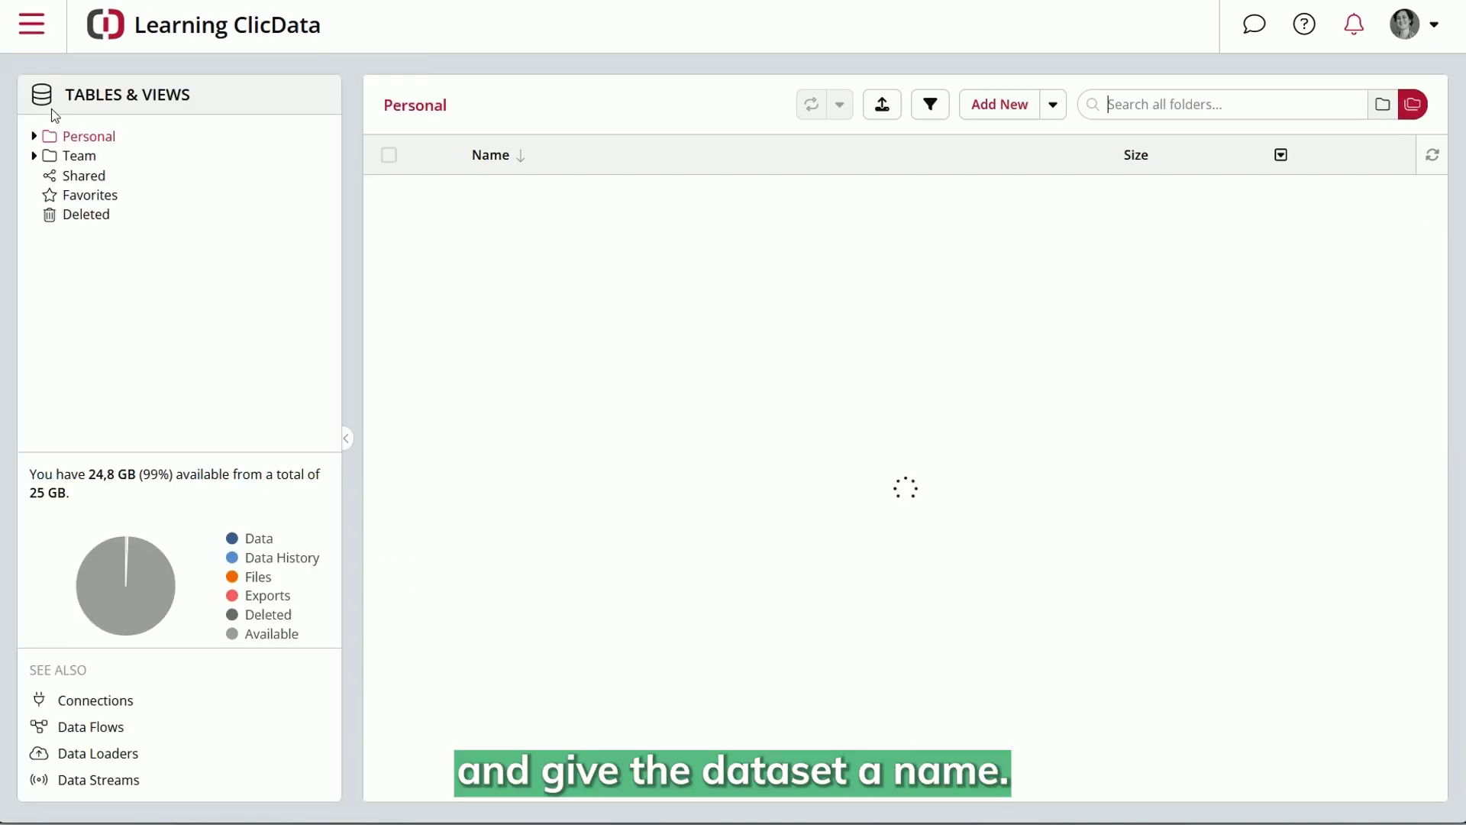
left_click(991, 113)
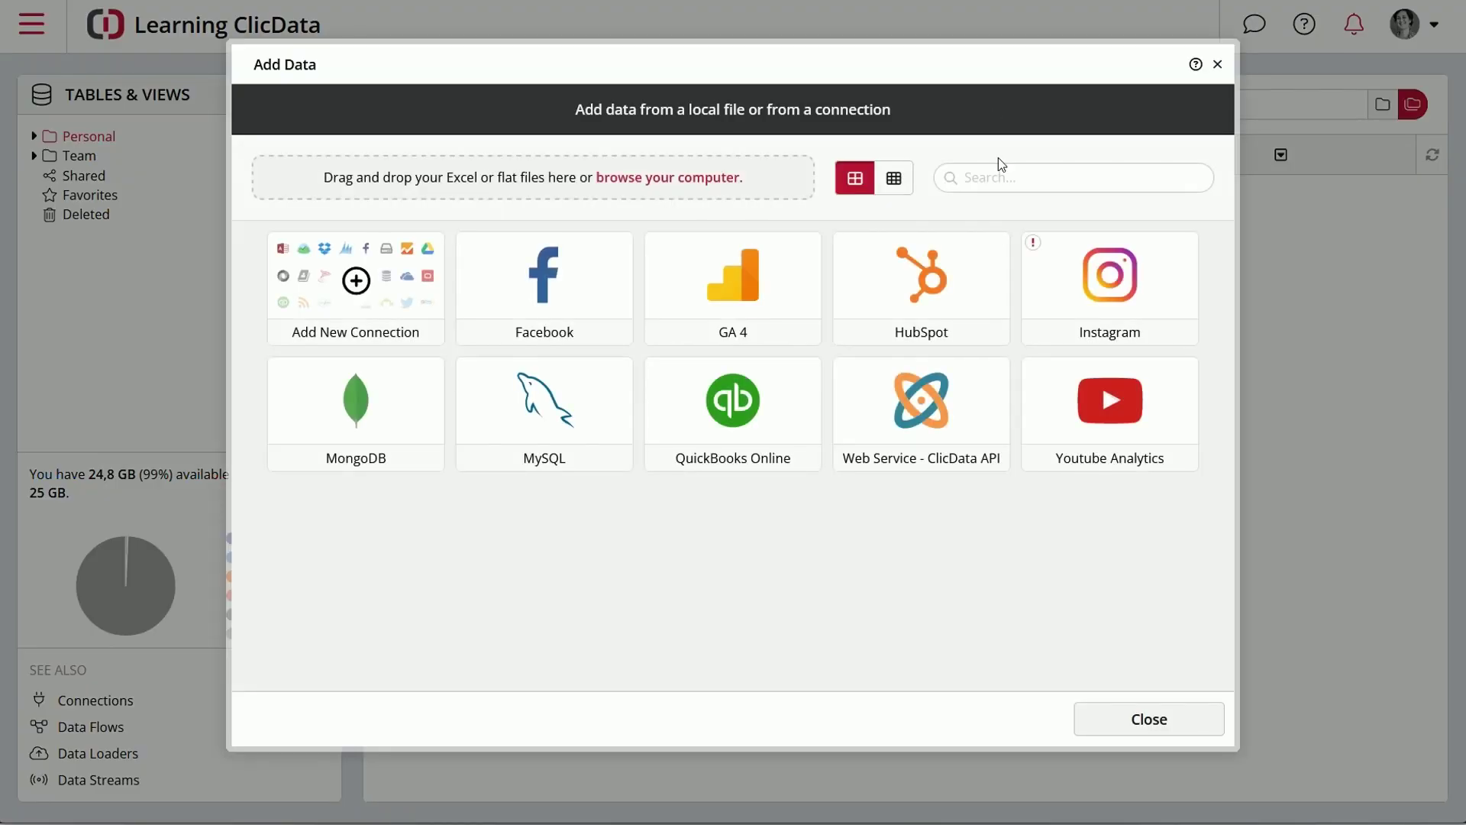
left_click(954, 410)
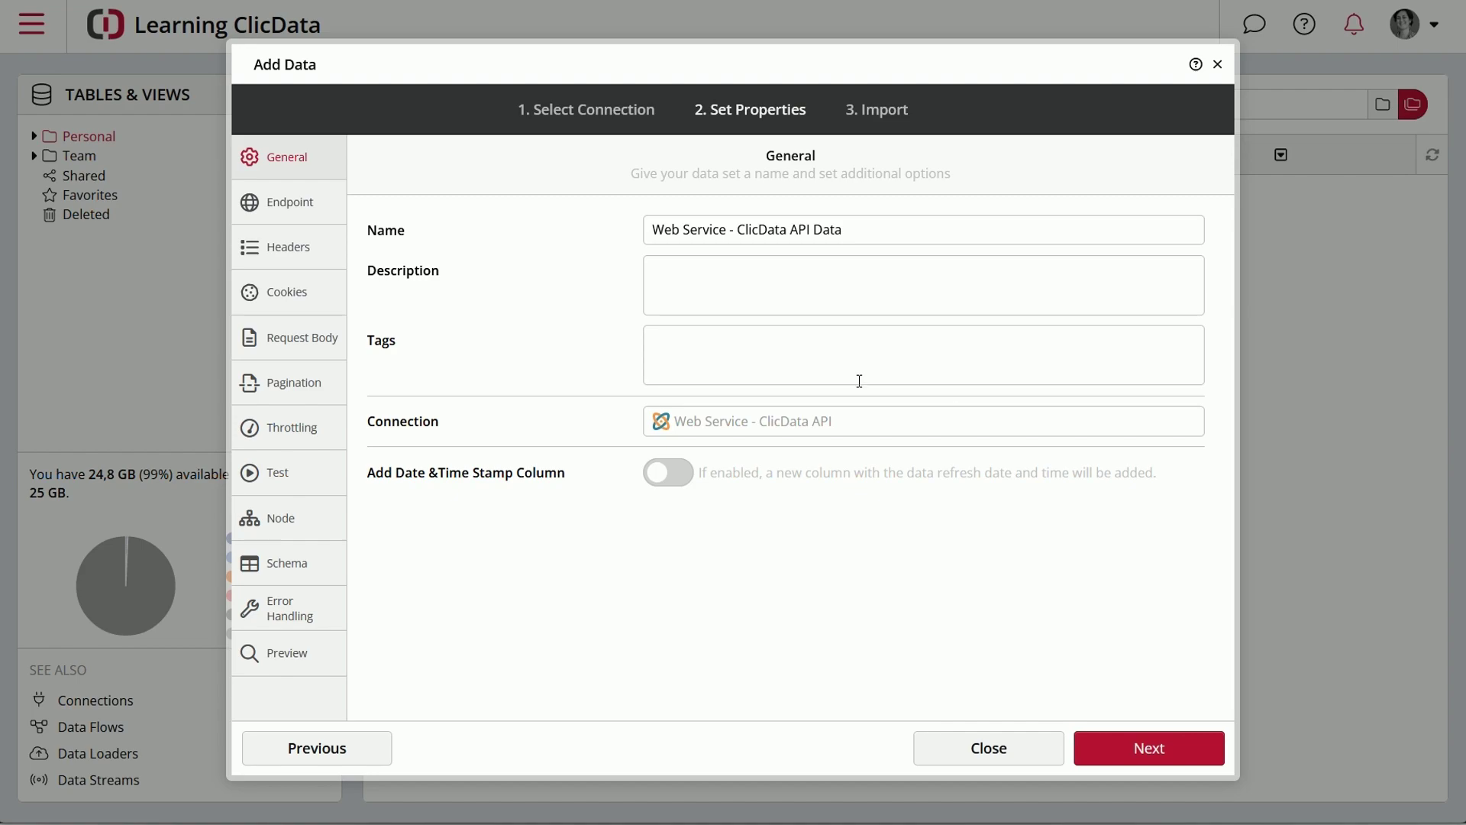
left_click(305, 207)
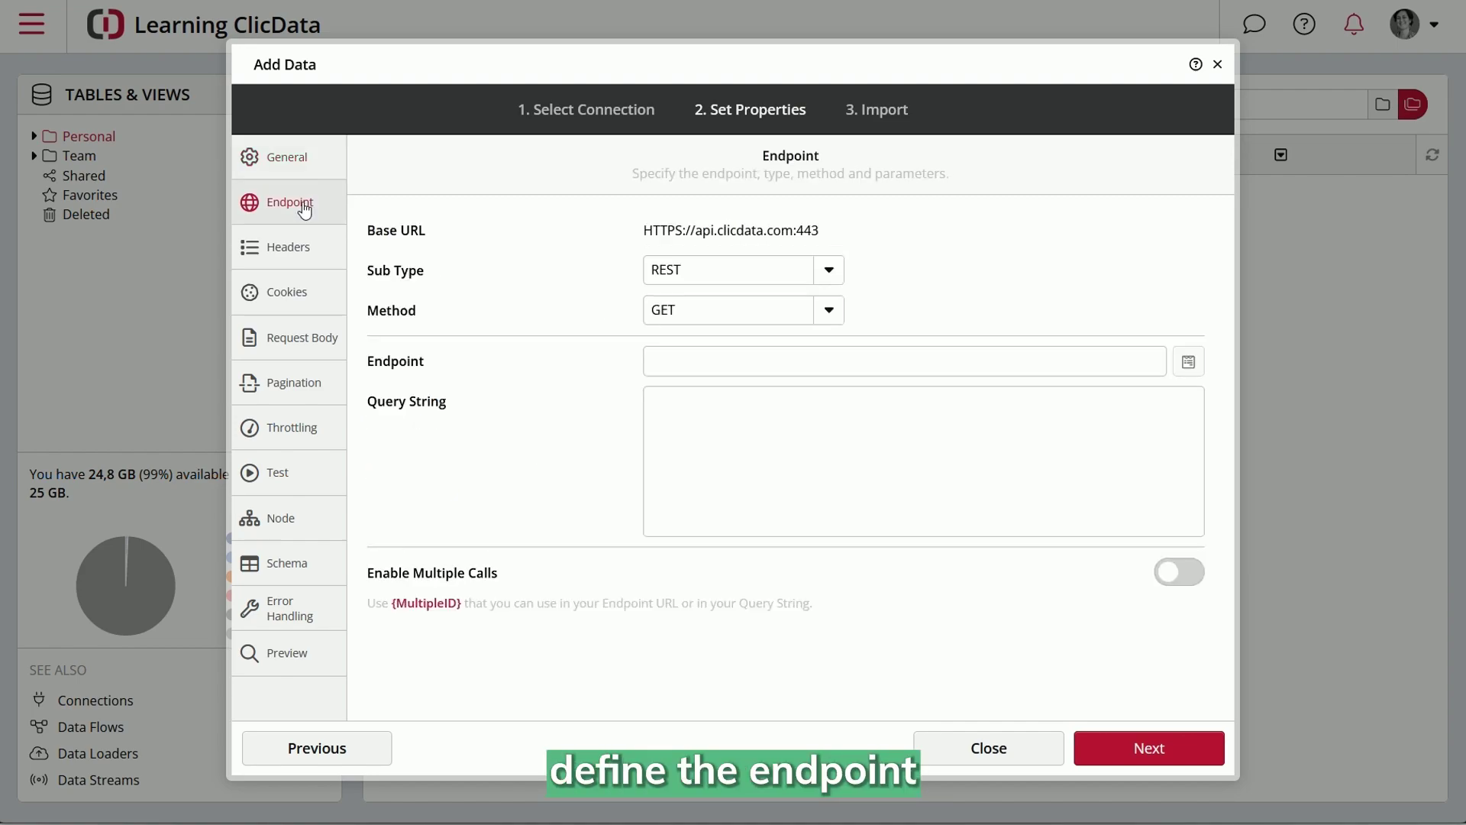
- Set the endpoint to /dashboard with query string api_version=2022.01 using REST GET
left_click(658, 348)
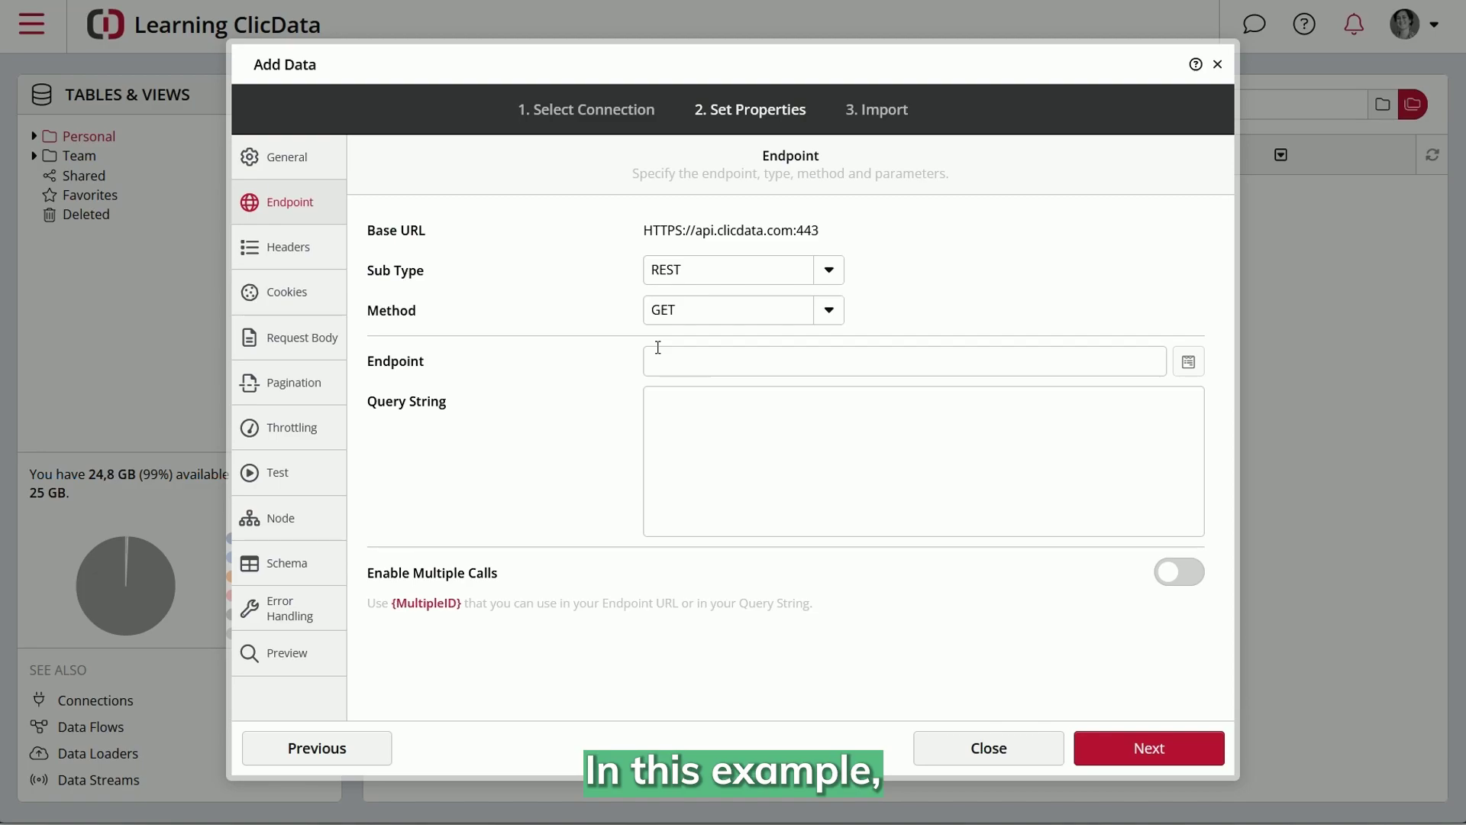
type("/dashboard")
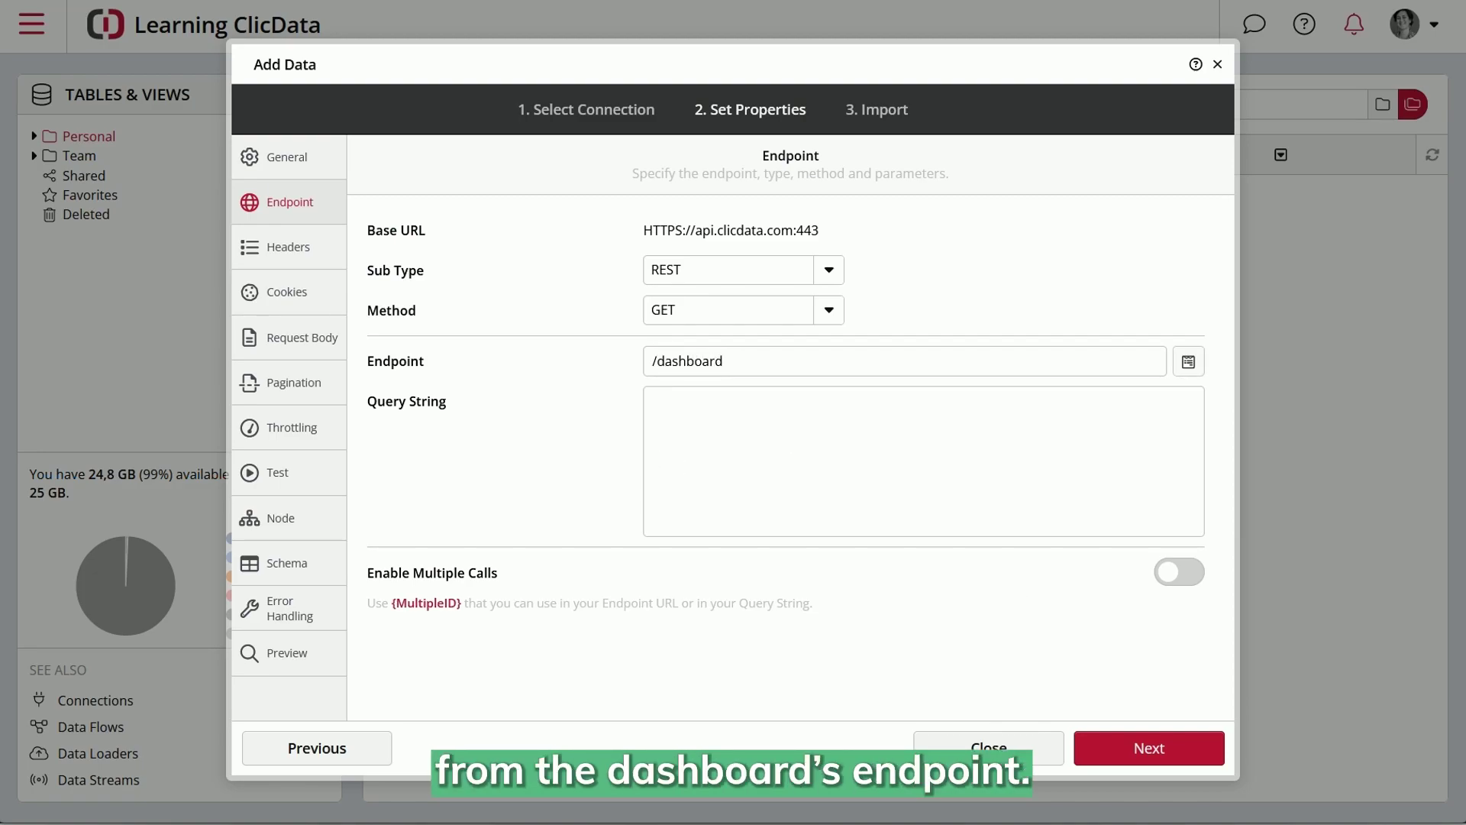
left_click(860, 448)
type("api_version=2022.01")
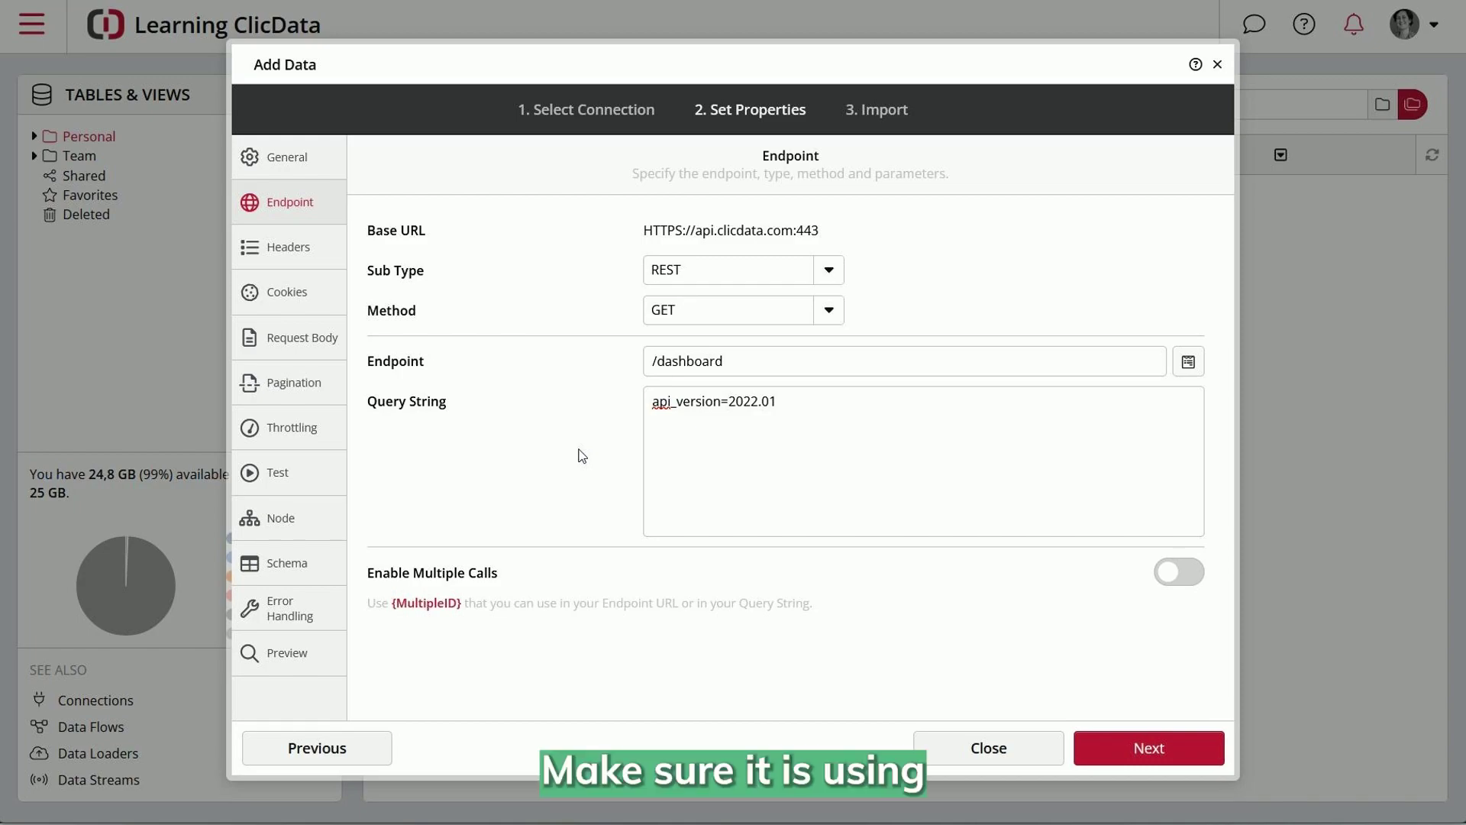
left_click(834, 314)
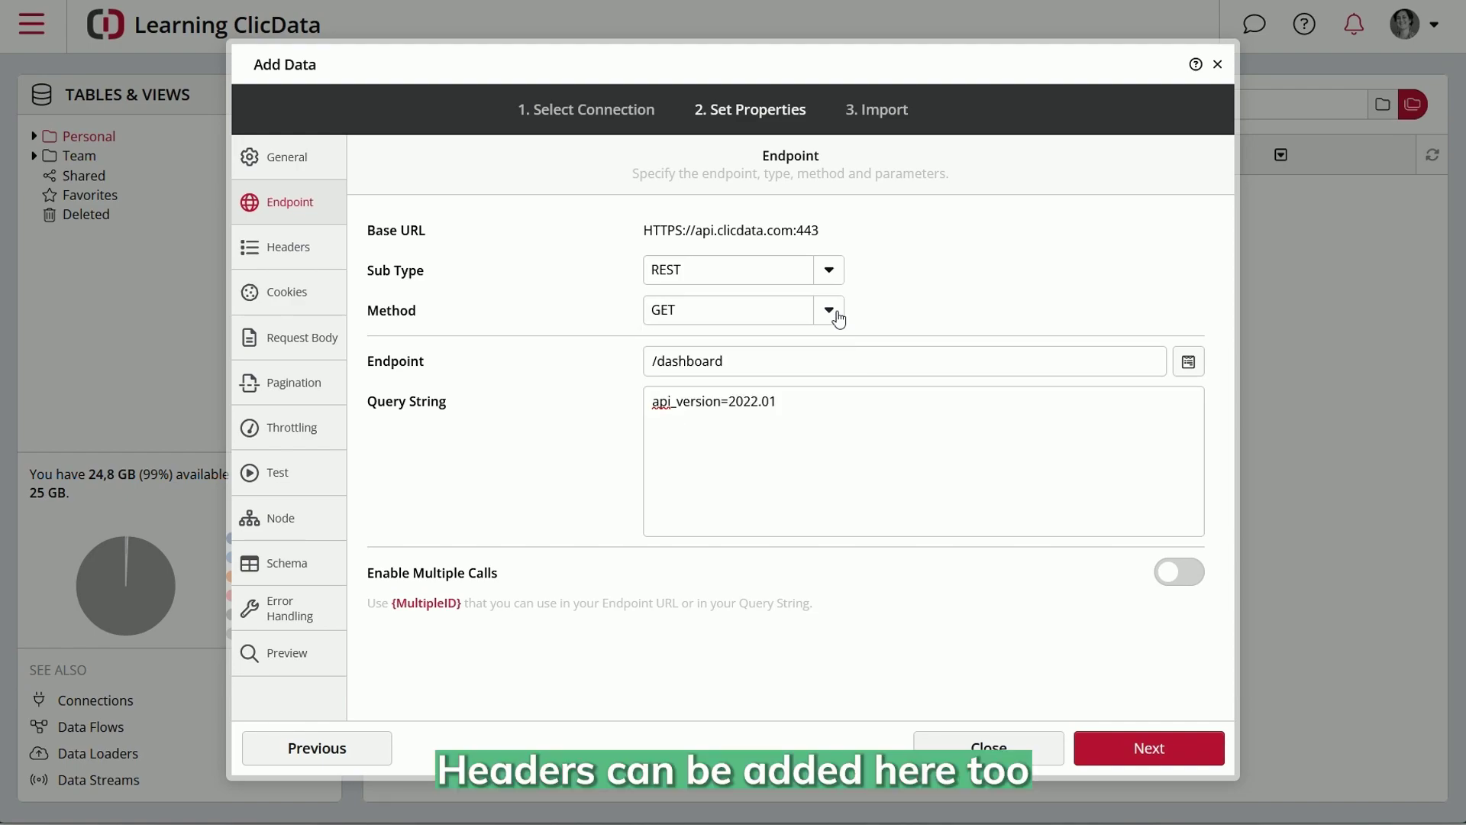
- Review headers and request body, then leave Paging Mode at No Paging after trying other modes
left_click(308, 258)
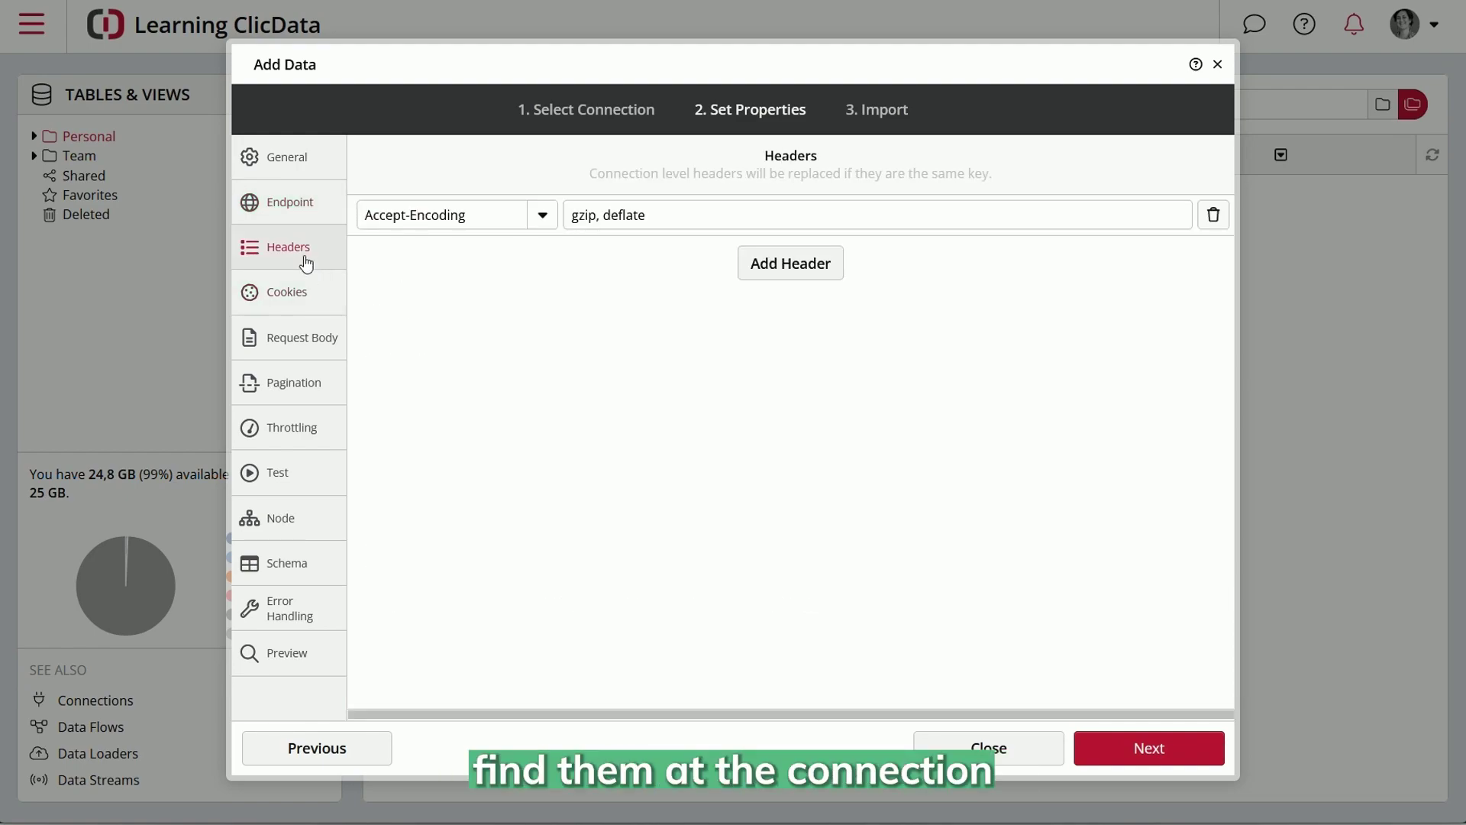
left_click(306, 346)
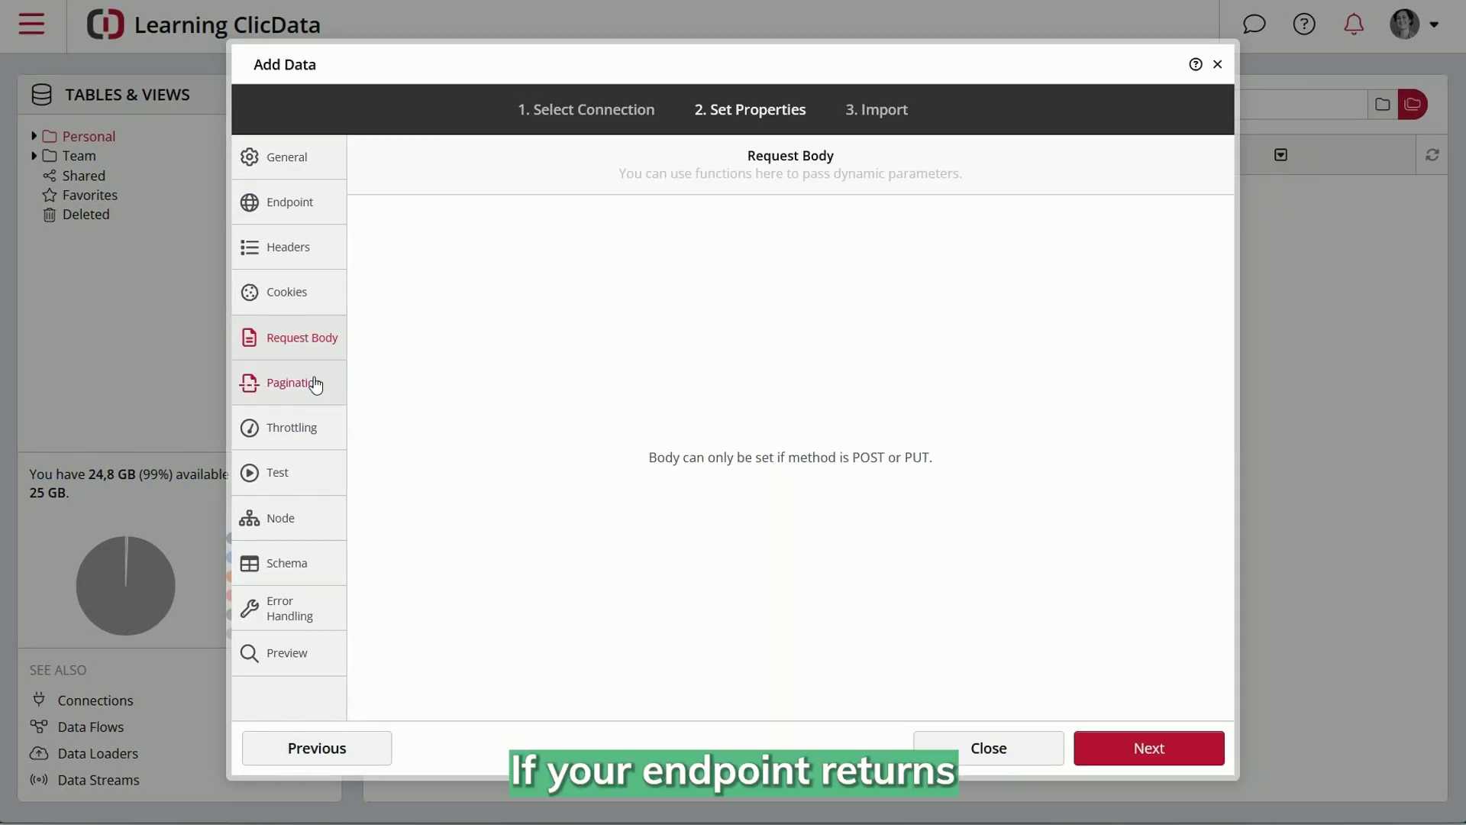
left_click(316, 385)
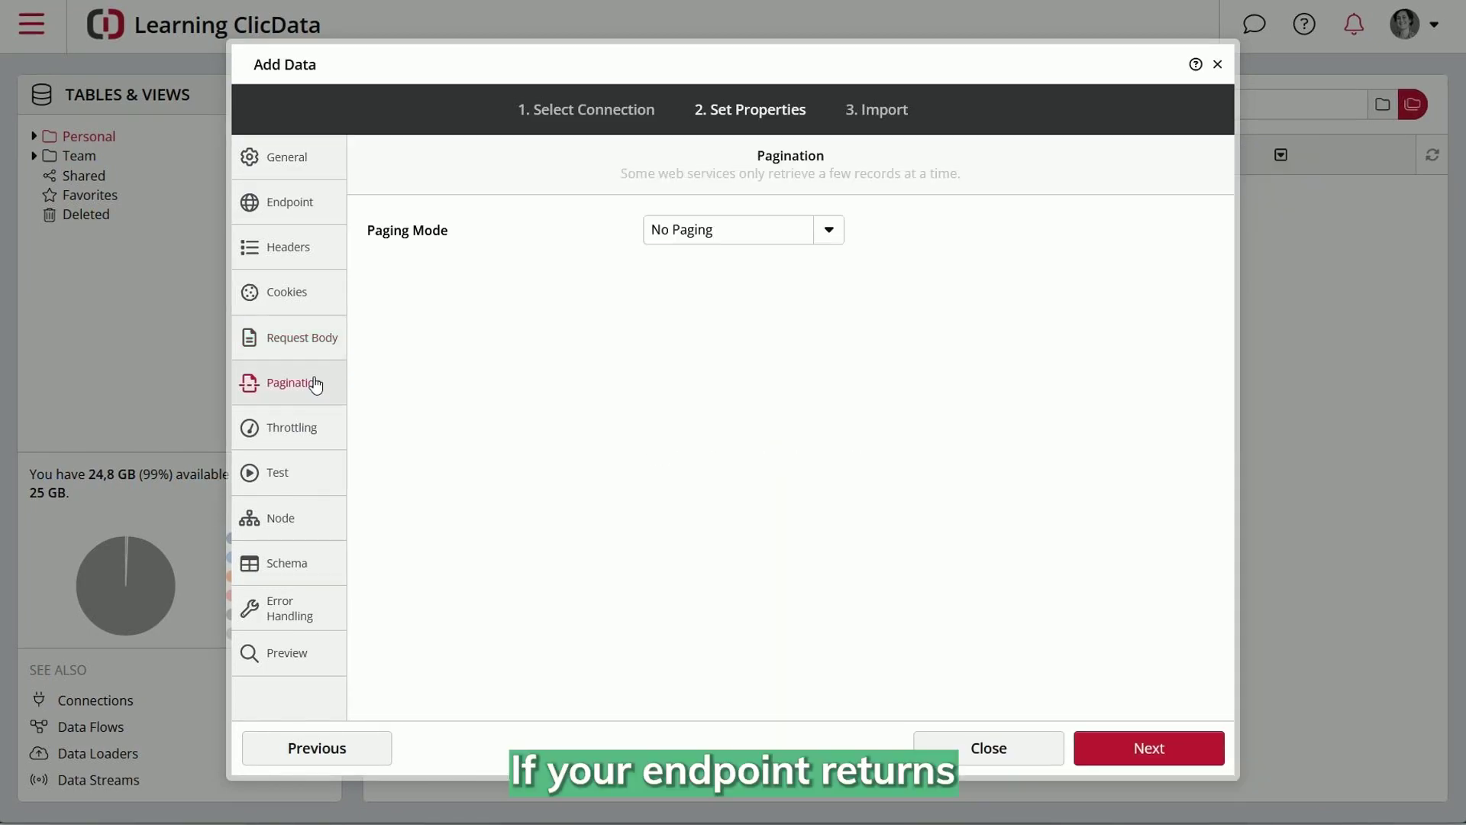
left_click(831, 232)
left_click(815, 282)
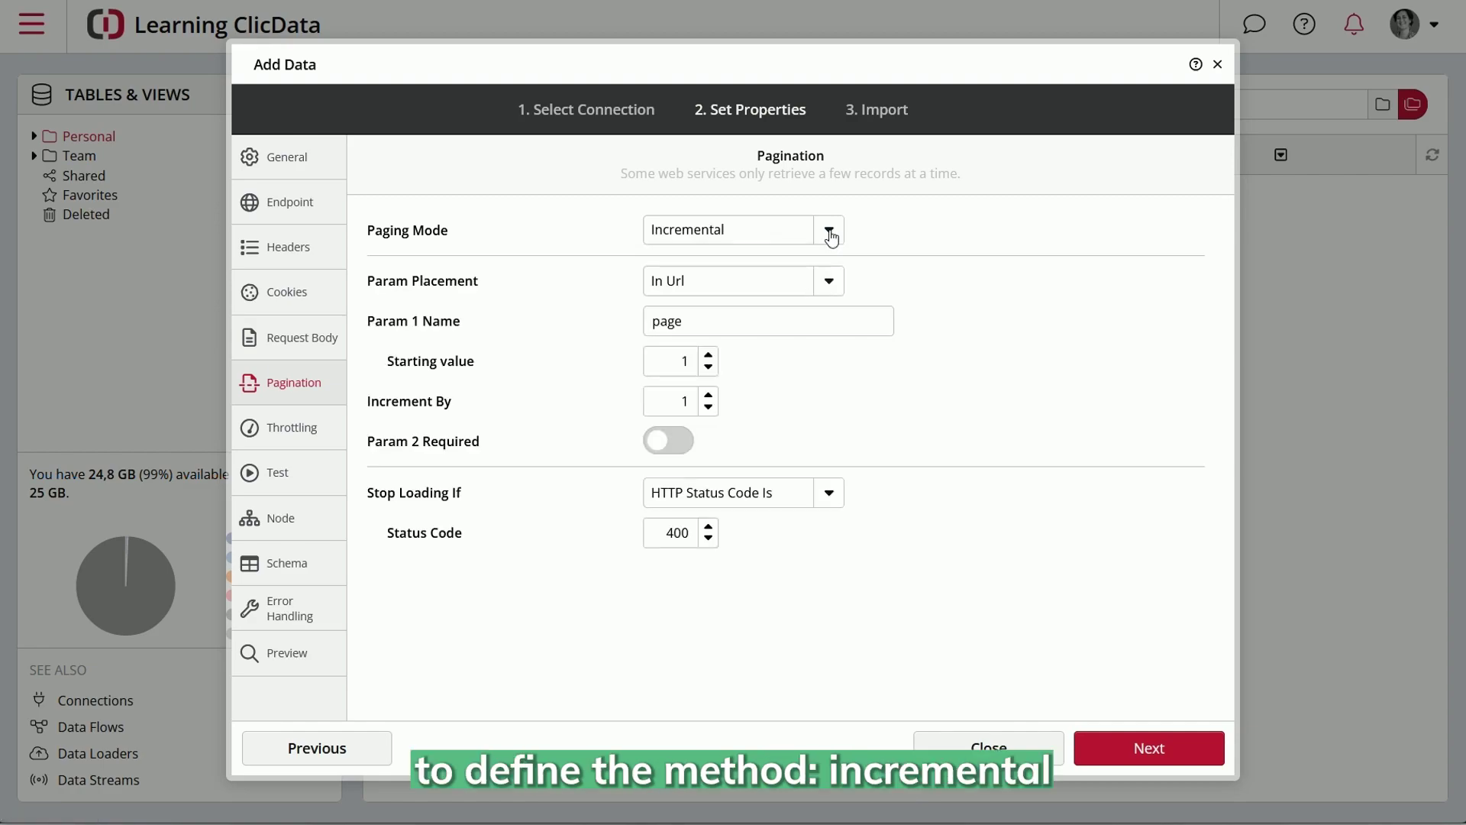
left_click(829, 231)
left_click(811, 312)
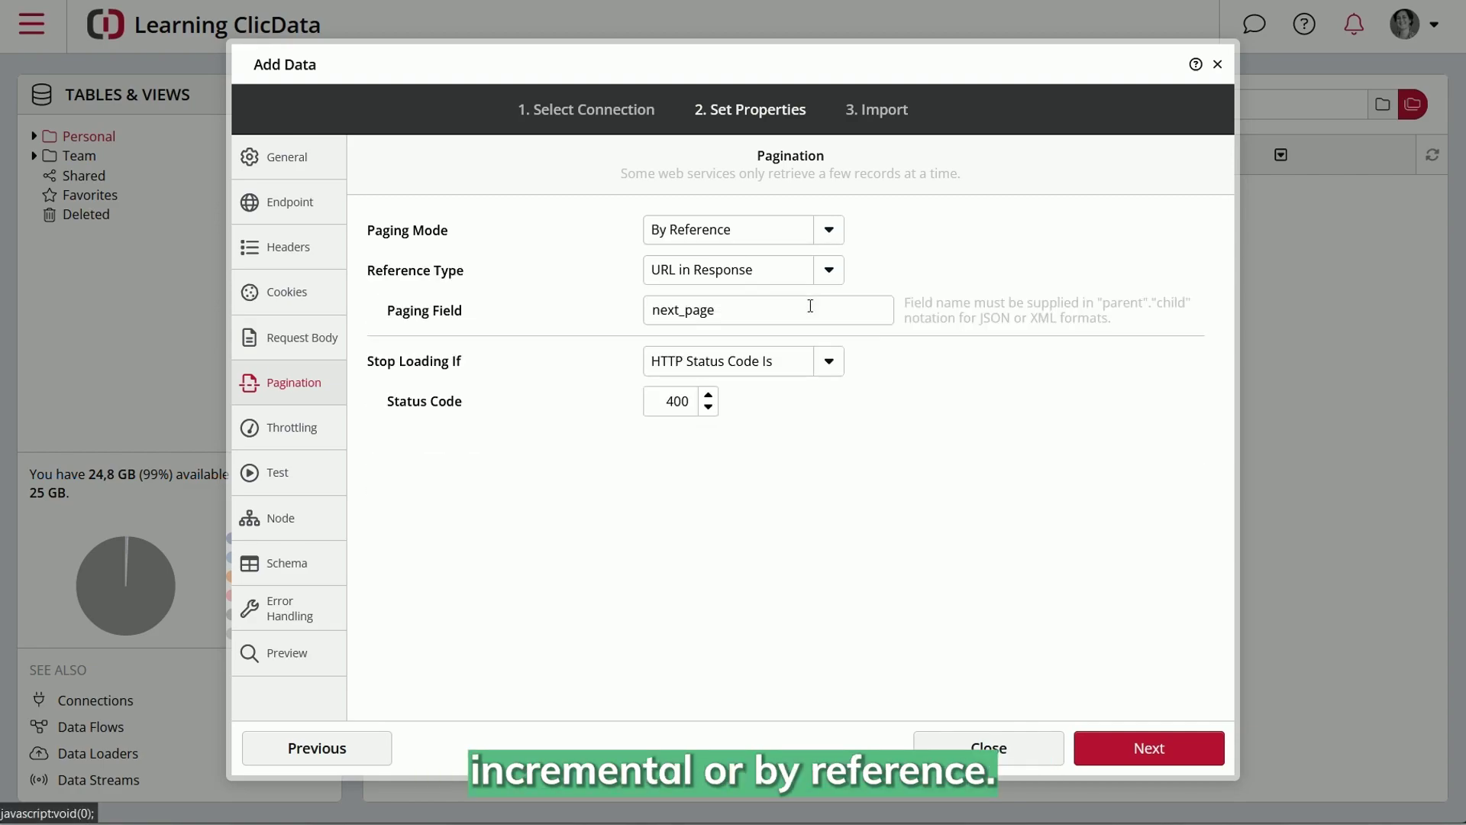
left_click(829, 232)
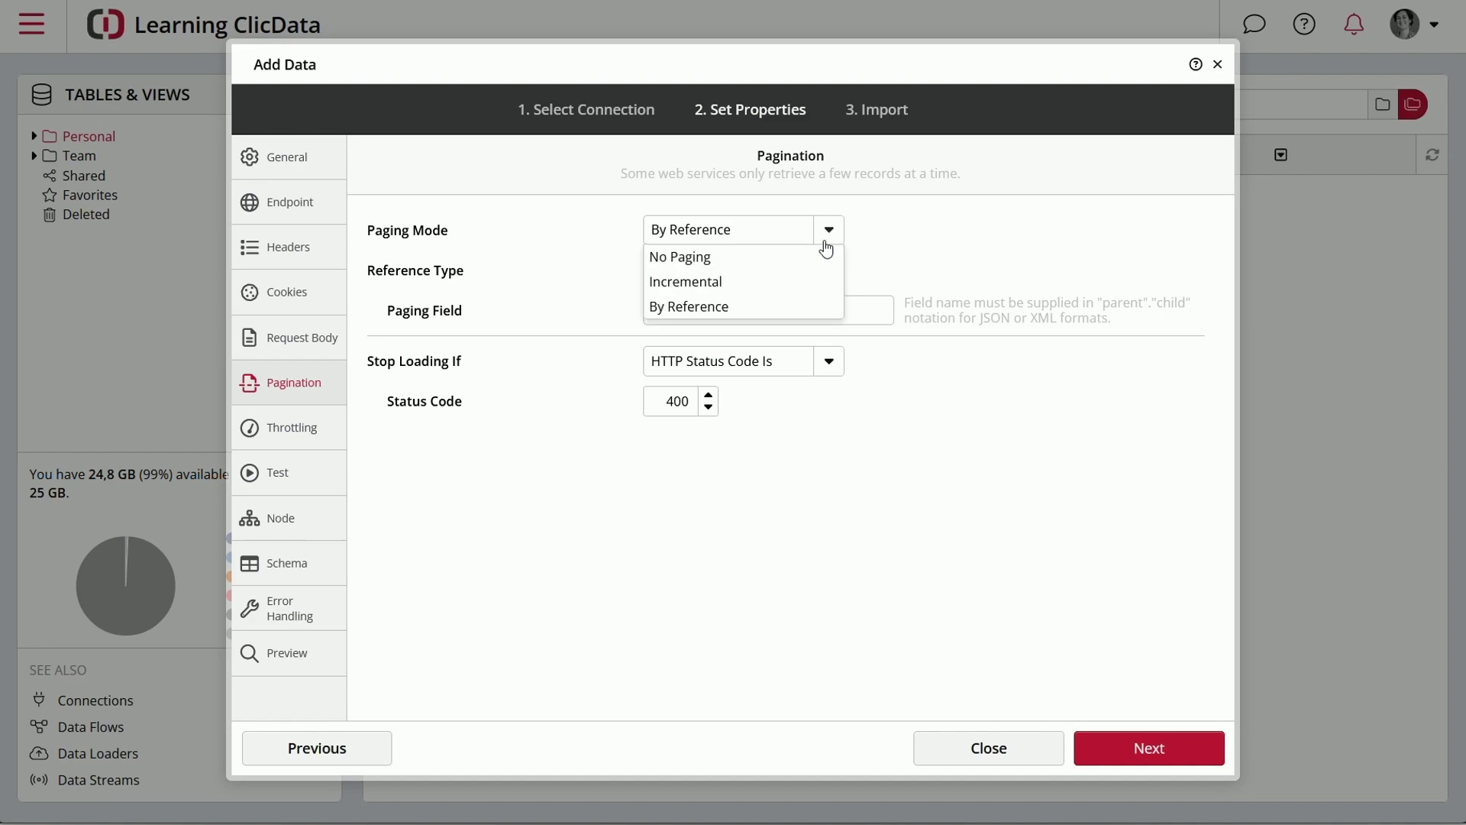
left_click(818, 256)
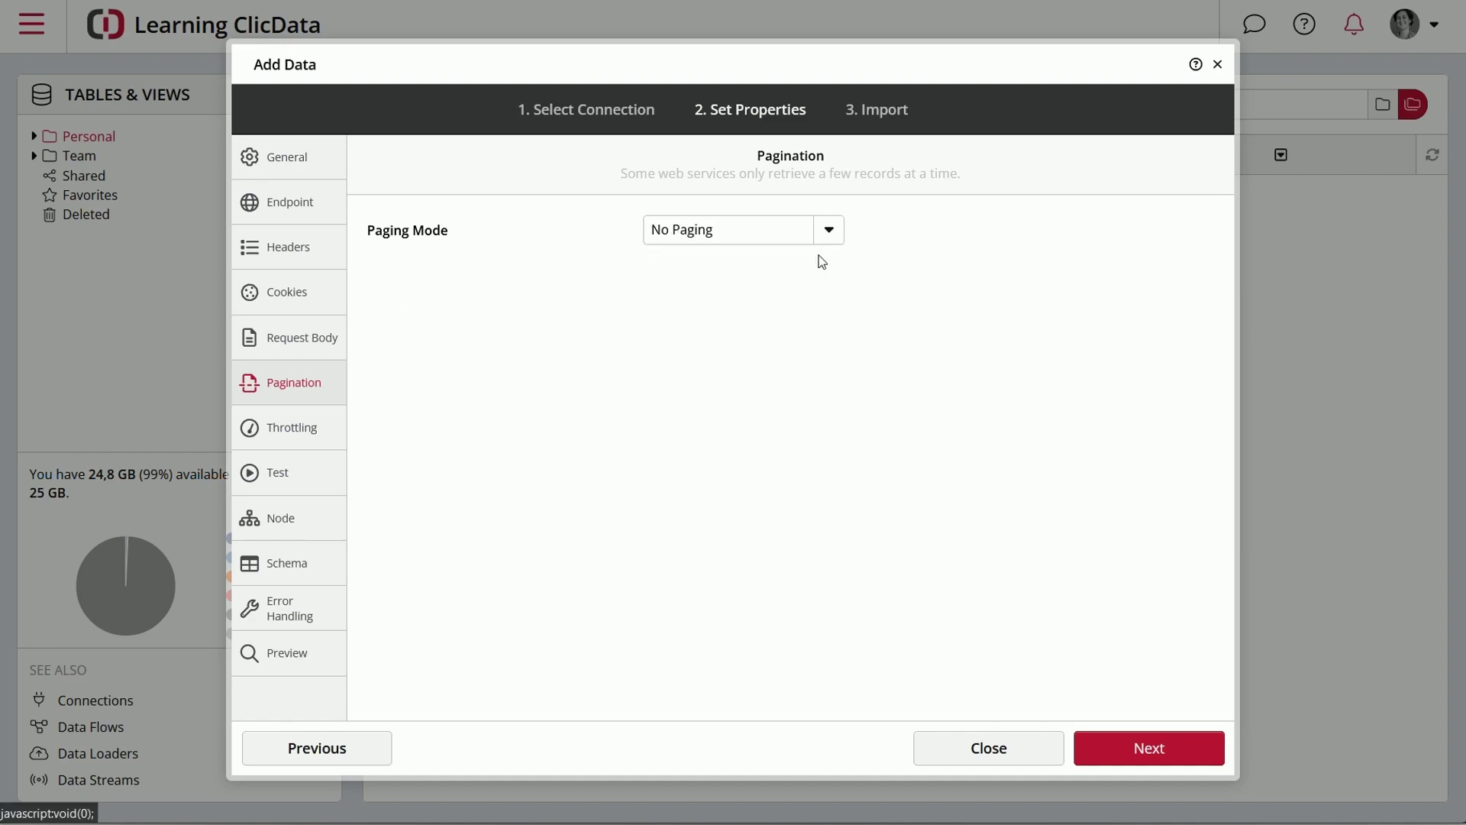
- Toggle API call throttling on and back off, leaving it disabled
left_click(327, 427)
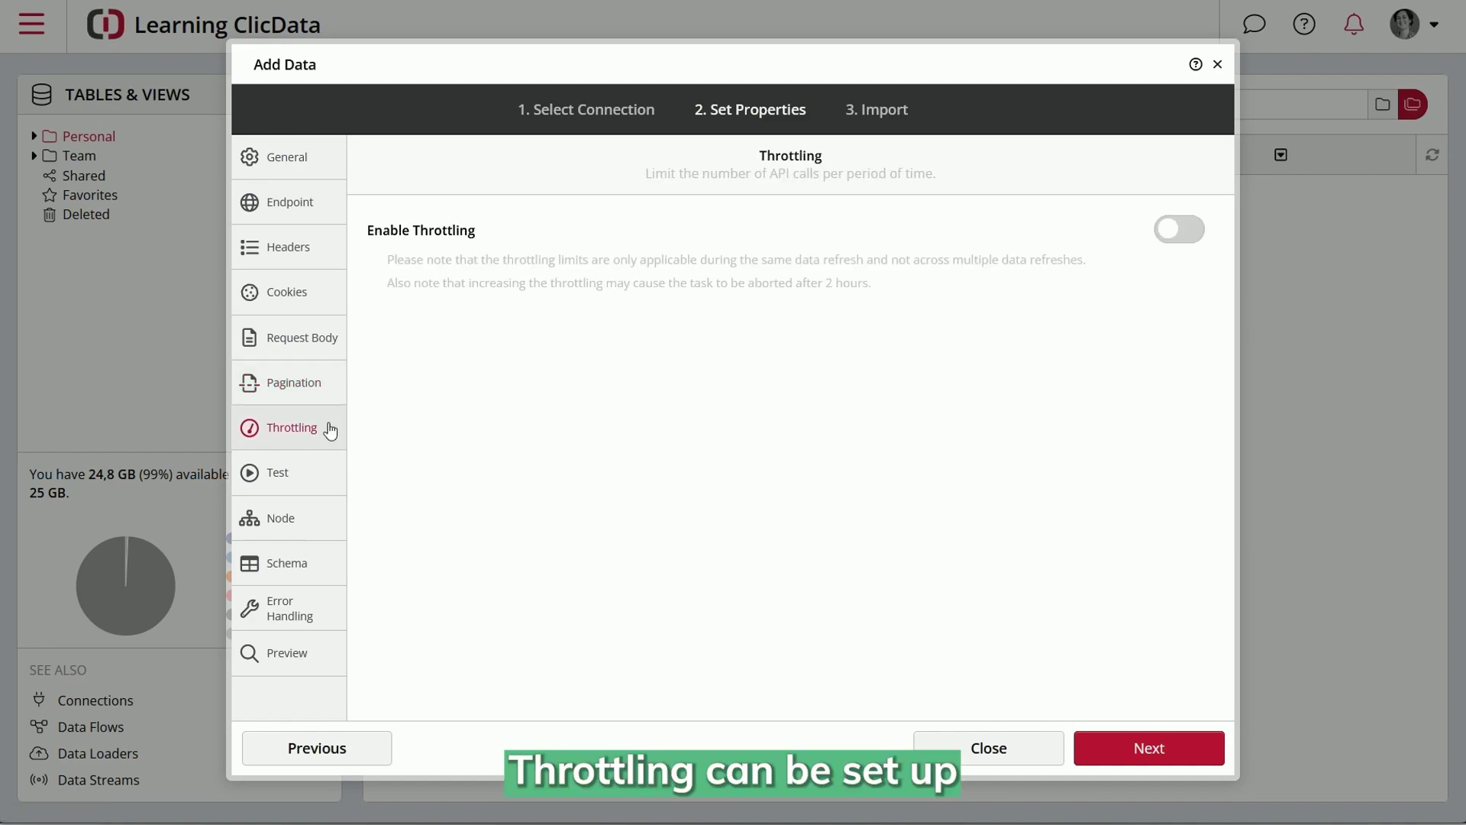
left_click(1185, 238)
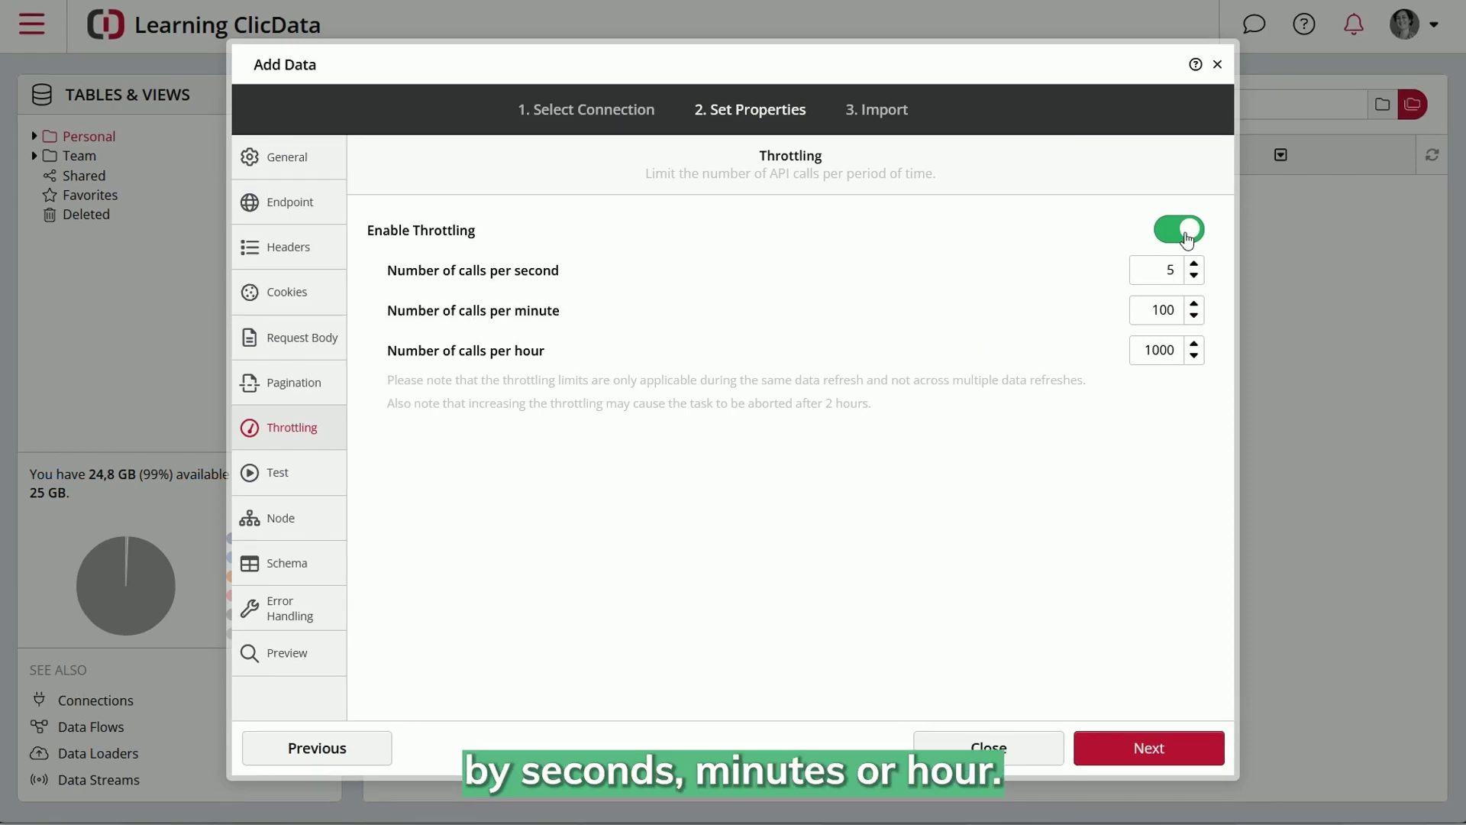
left_click(1185, 232)
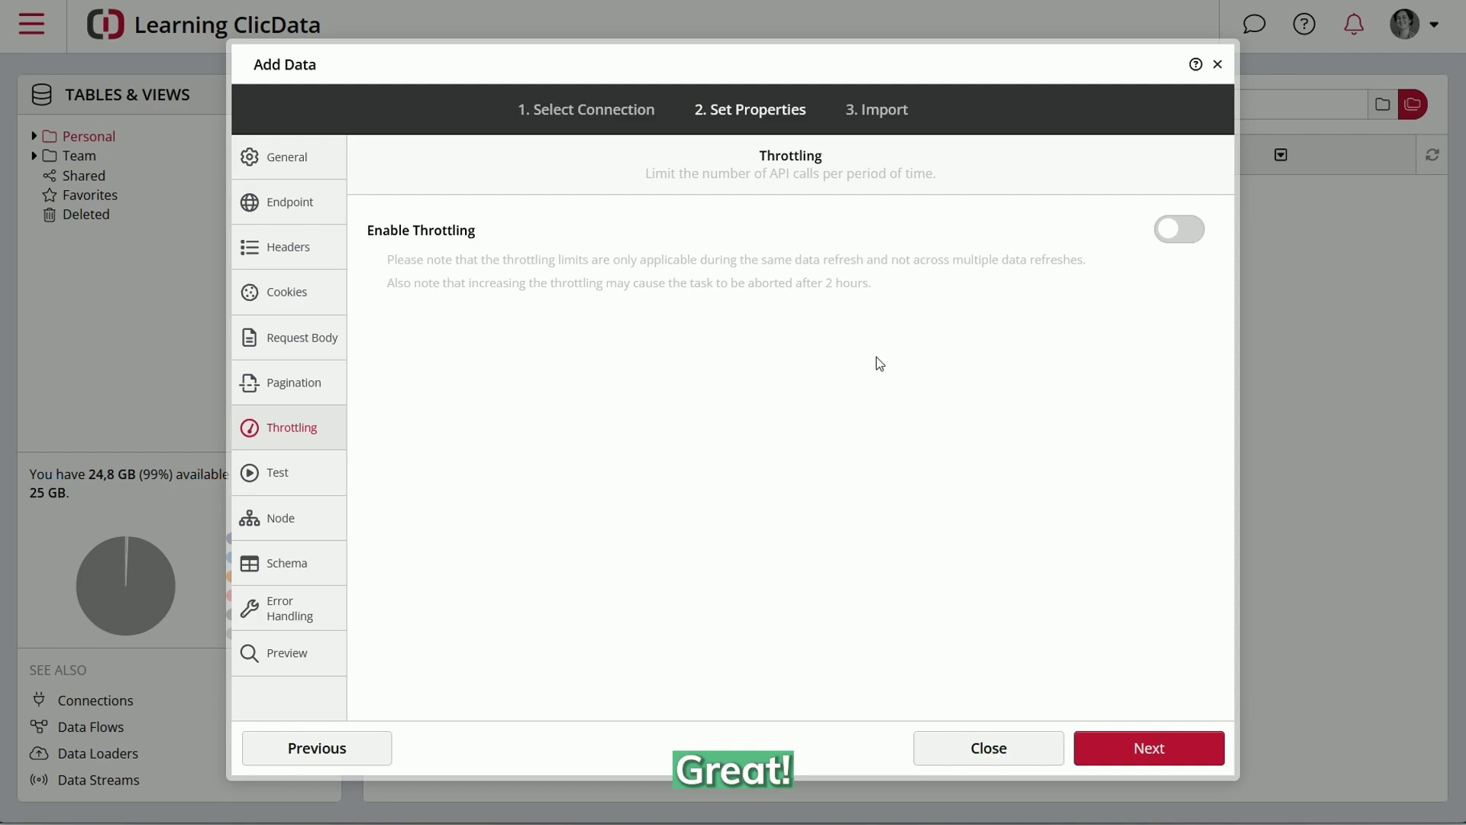
- Send a test GET request to /dashboard and confirm it returns 200 - OK
left_click(309, 486)
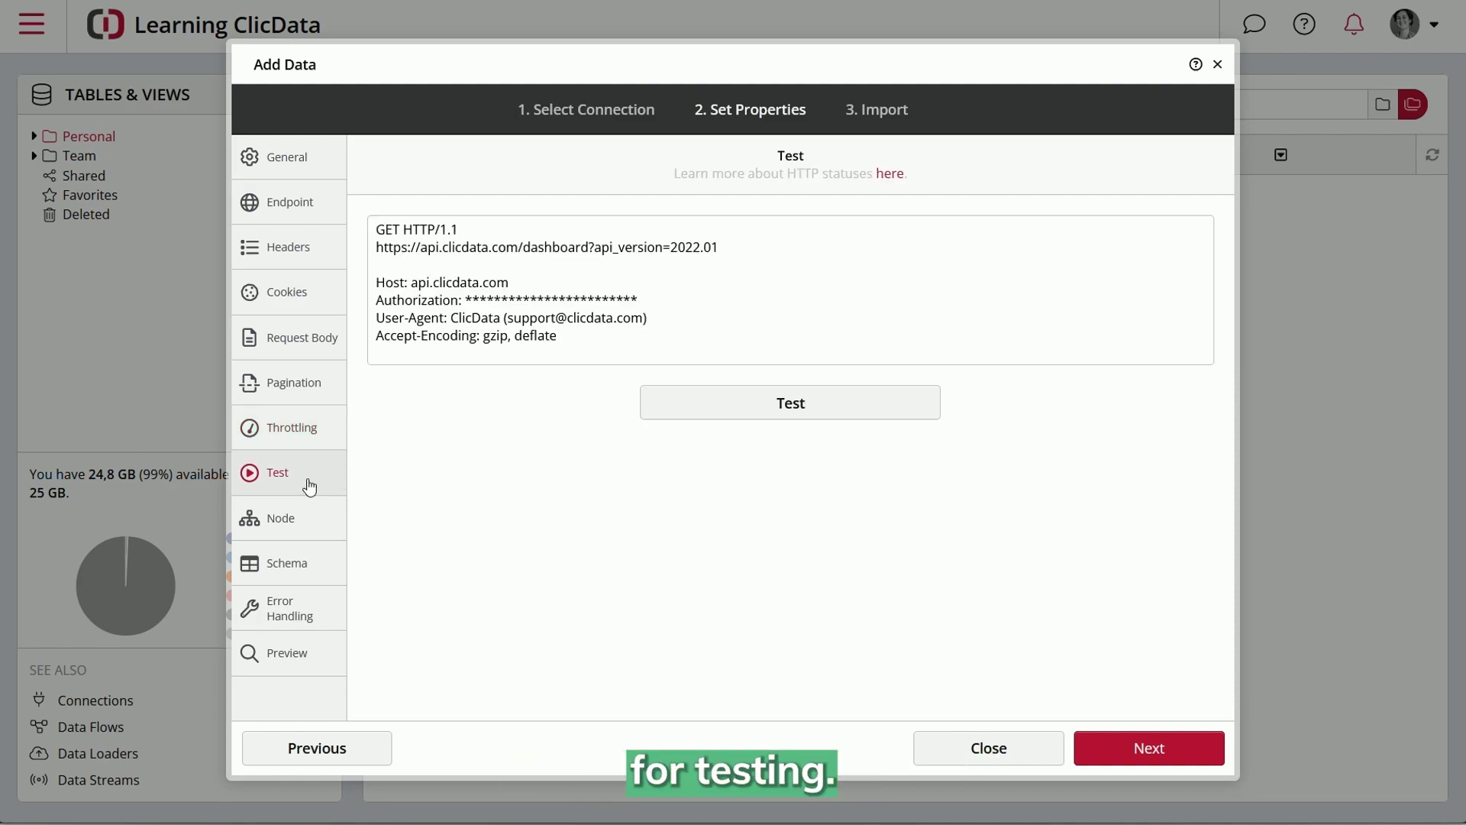
left_click(773, 407)
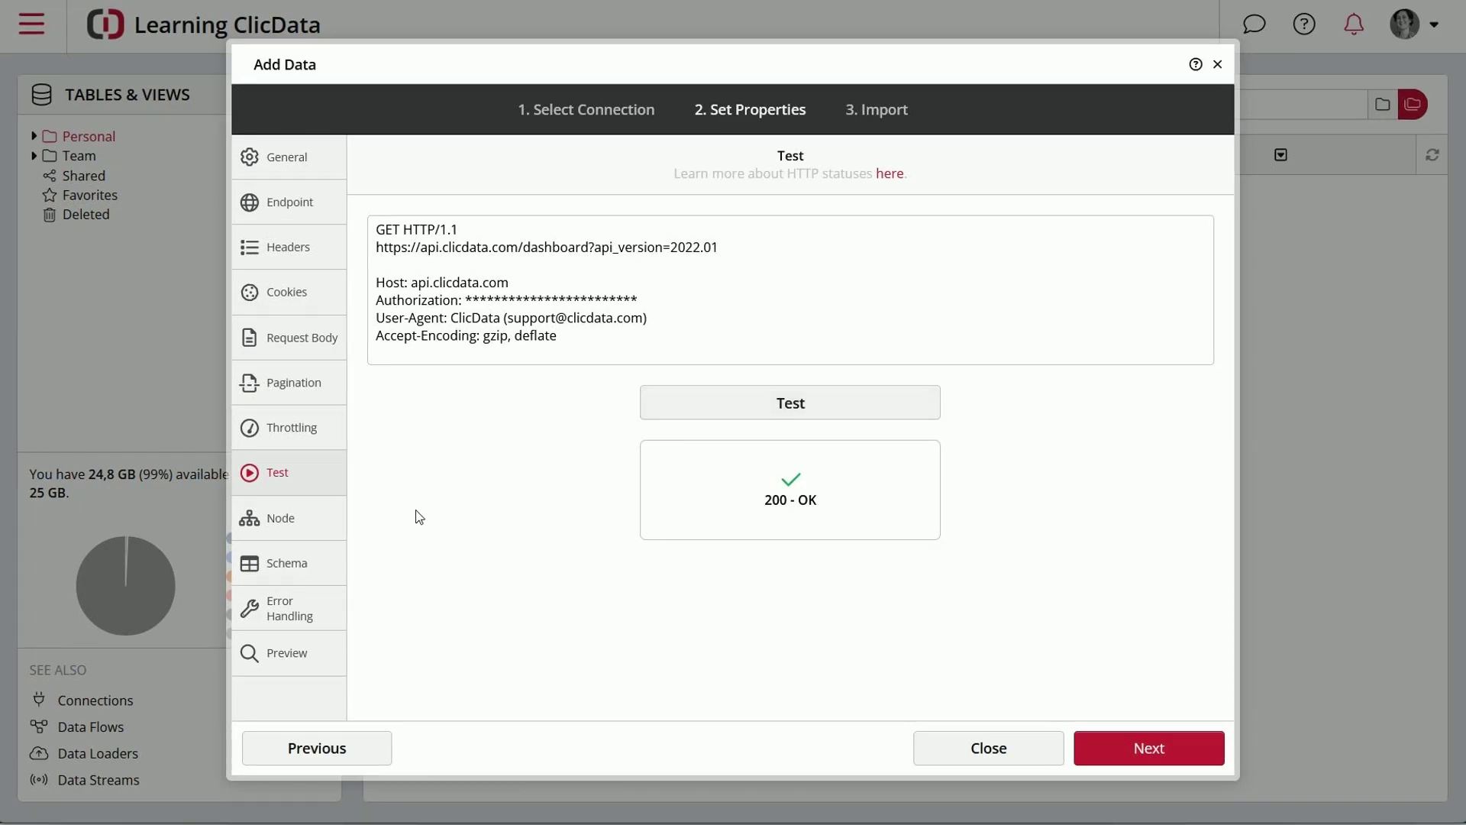
left_click(306, 525)
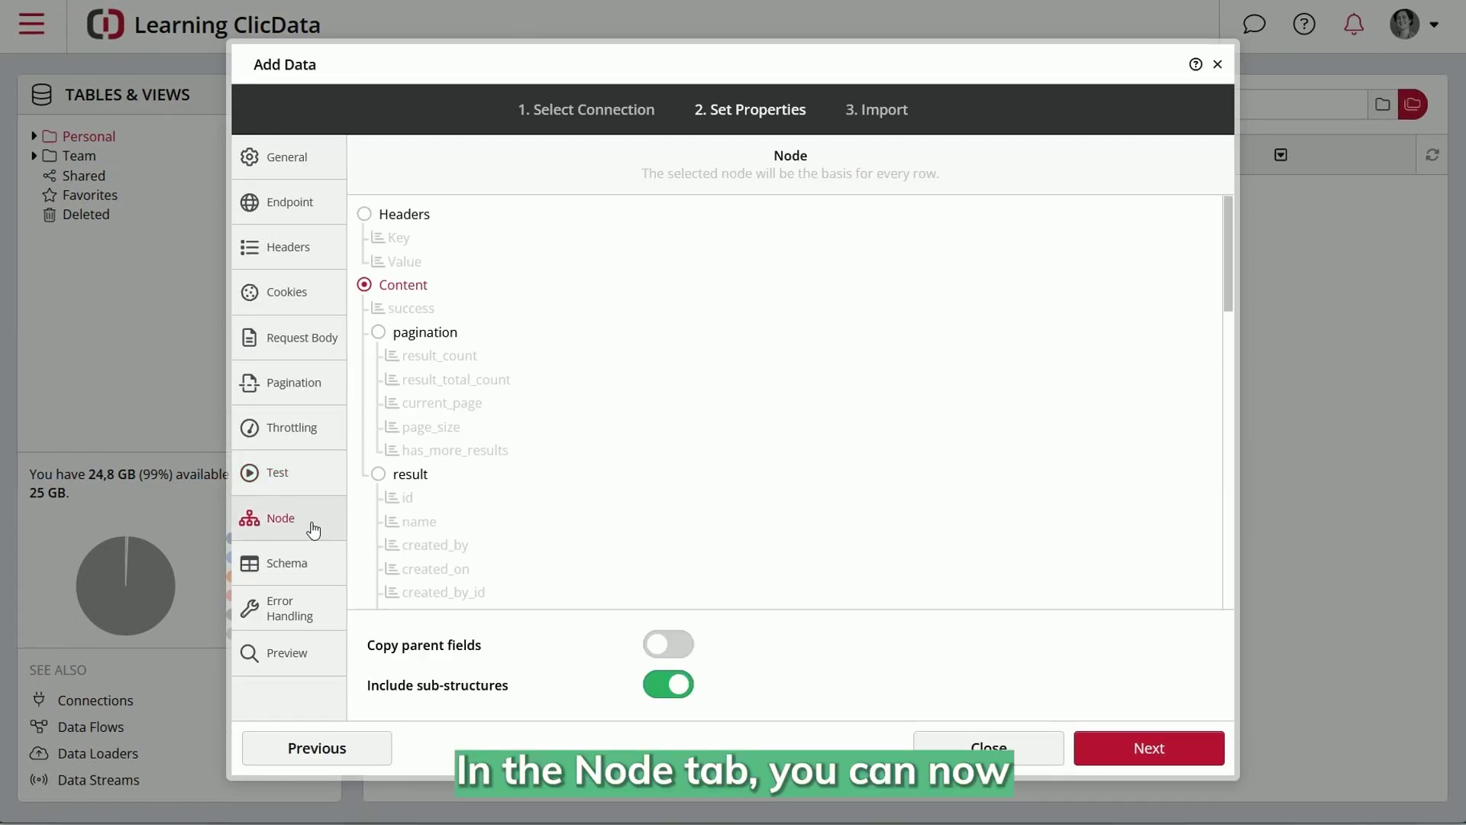
- Use the result node as the row basis, preview the rows, and import the 15 dashboards
left_click(412, 481)
scroll(581, 482, "down", 10)
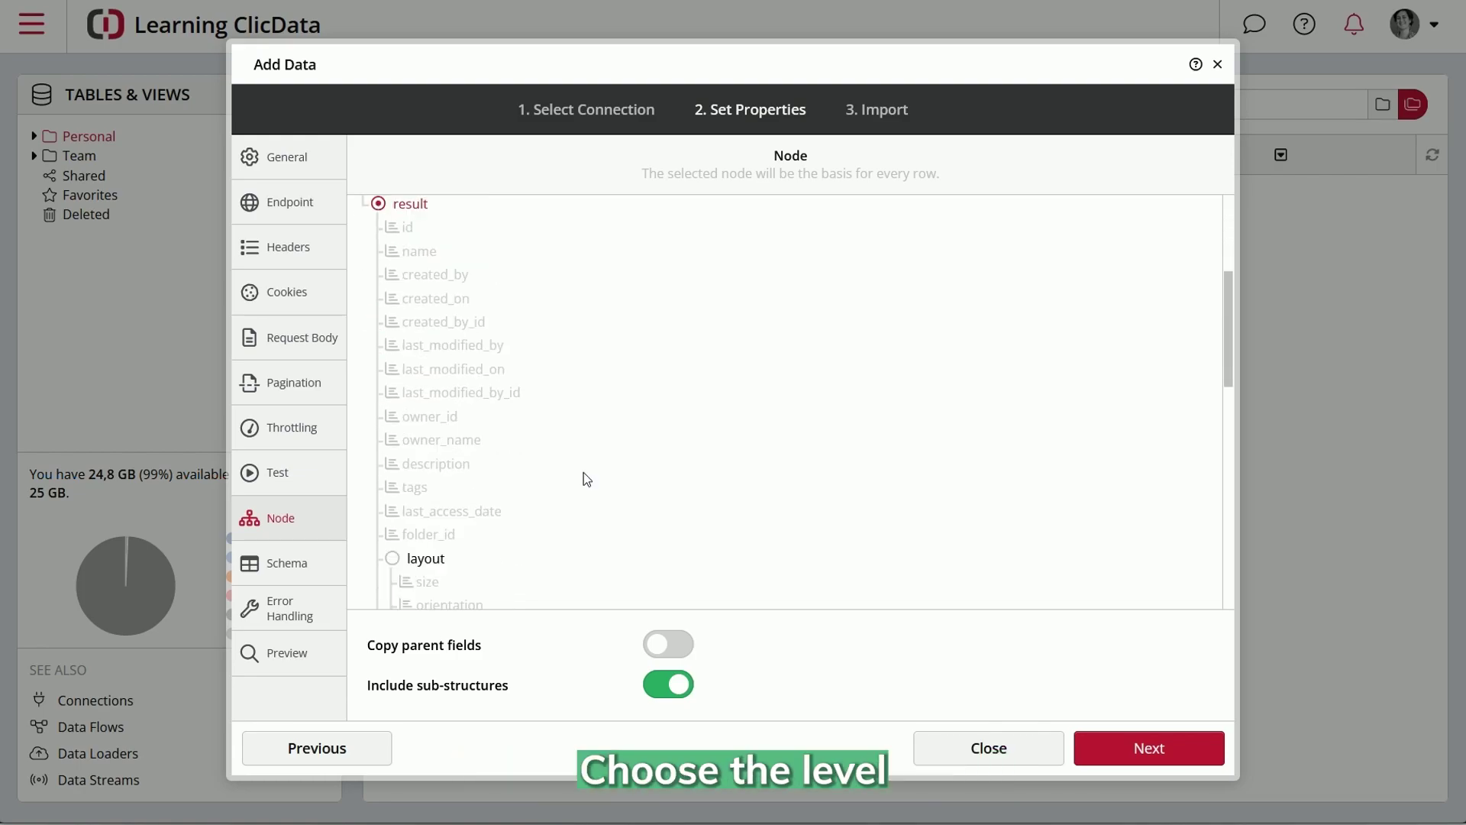
scroll(585, 479, "down", 4)
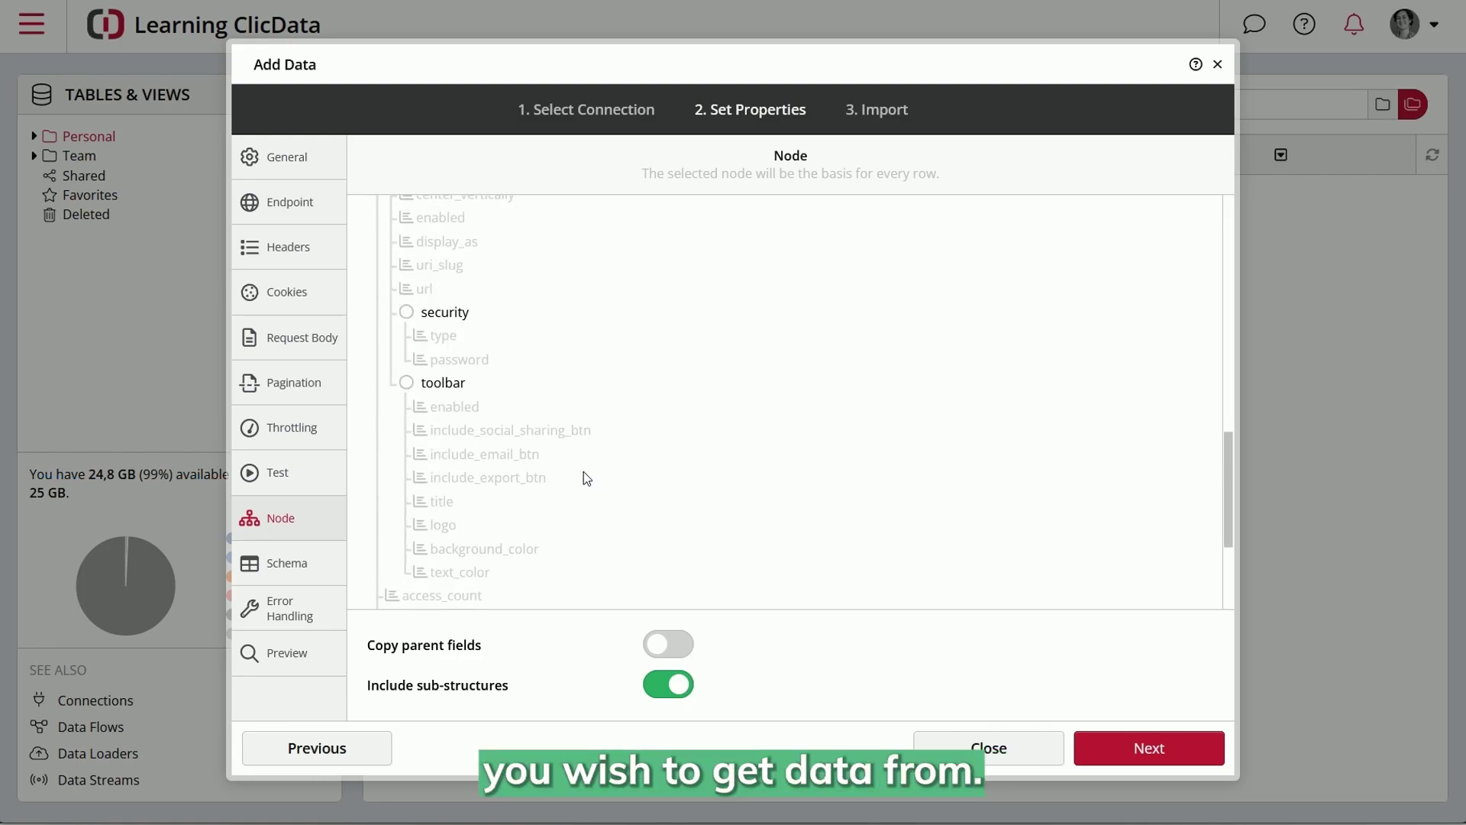
left_click(307, 654)
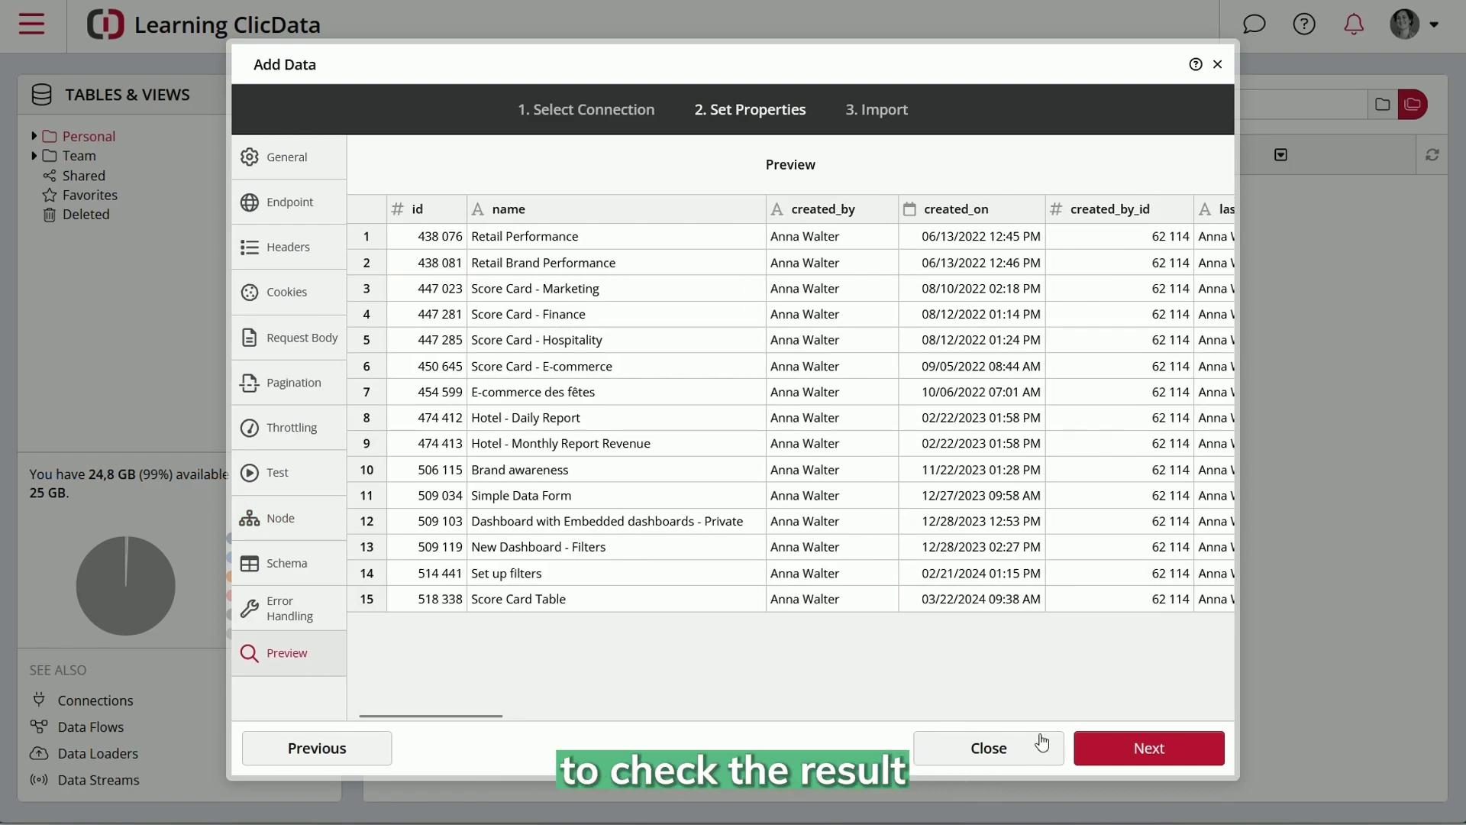
left_click(1155, 749)
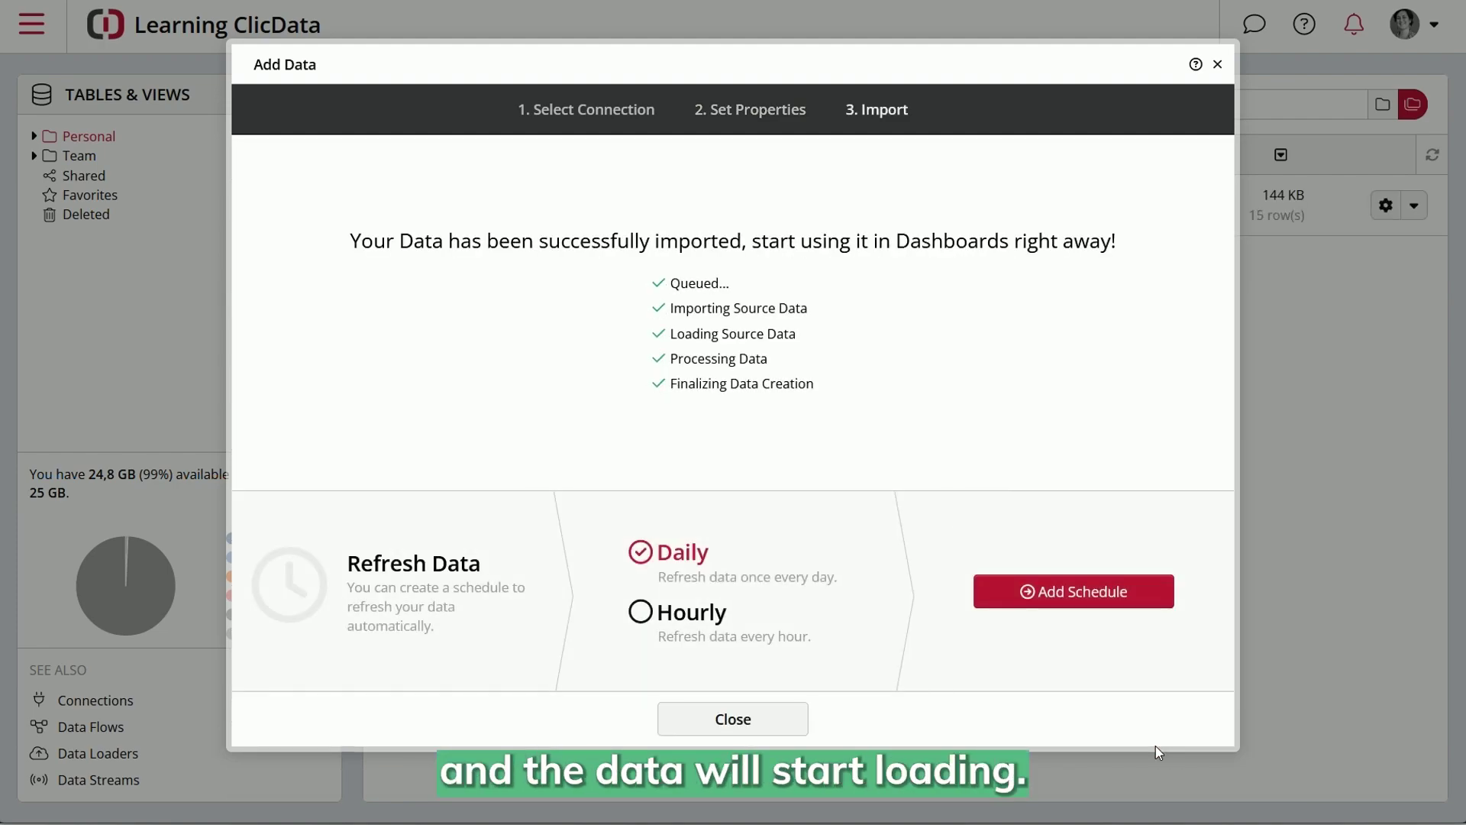
- Close the import summary and open the 'Web Service - ClicData API Data' table
left_click(758, 724)
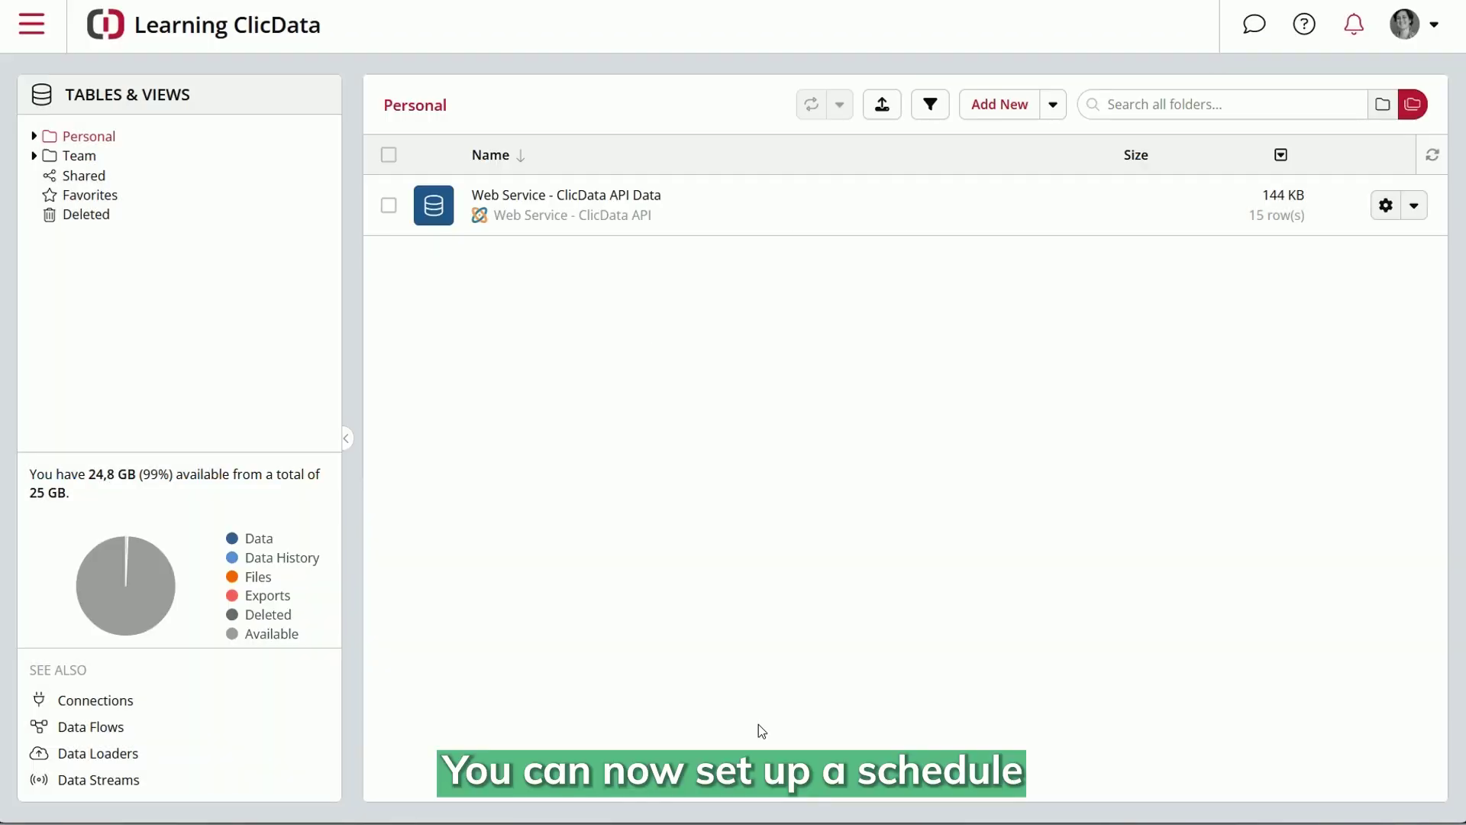
left_click(627, 194)
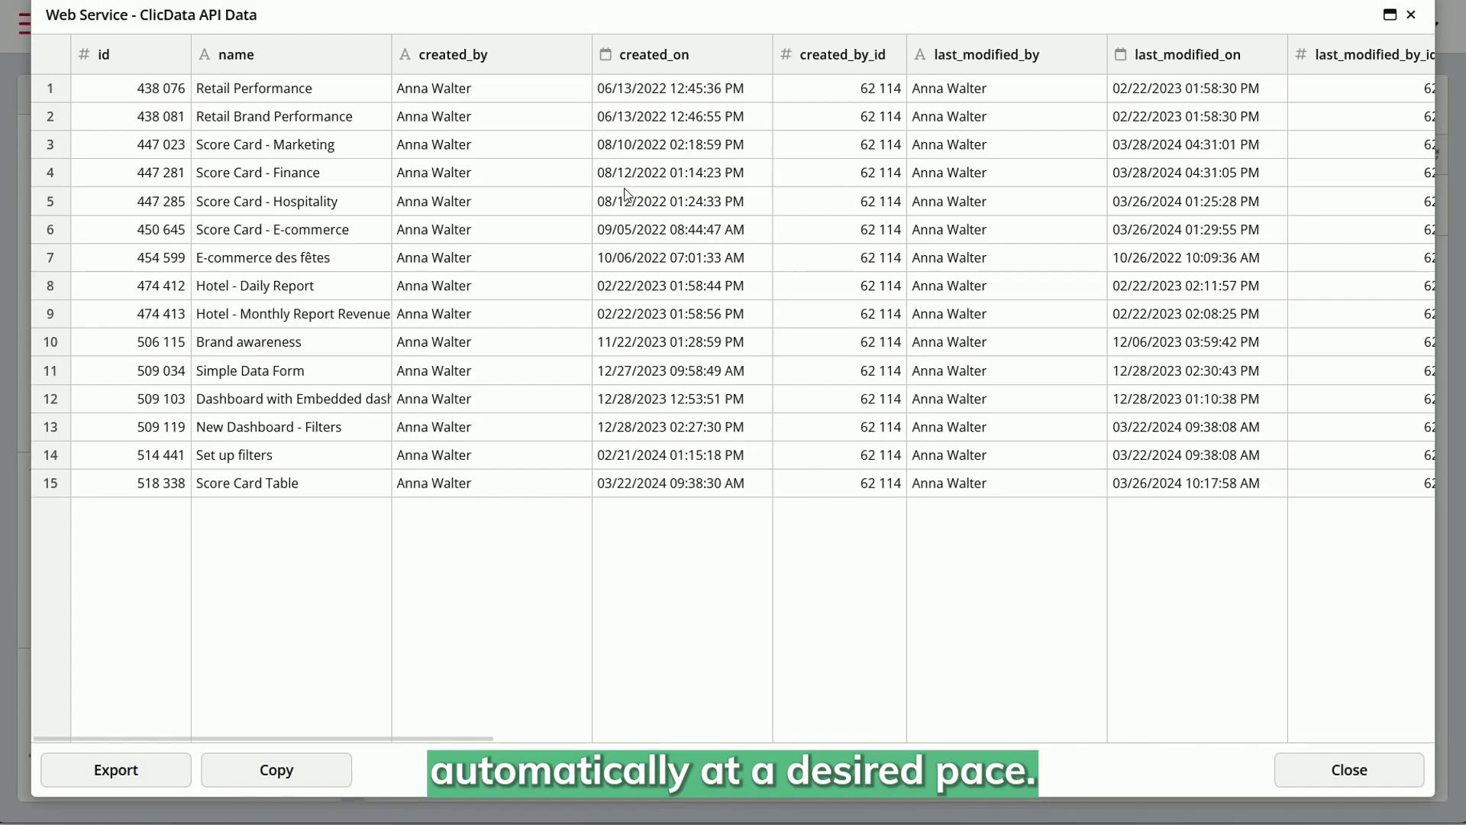